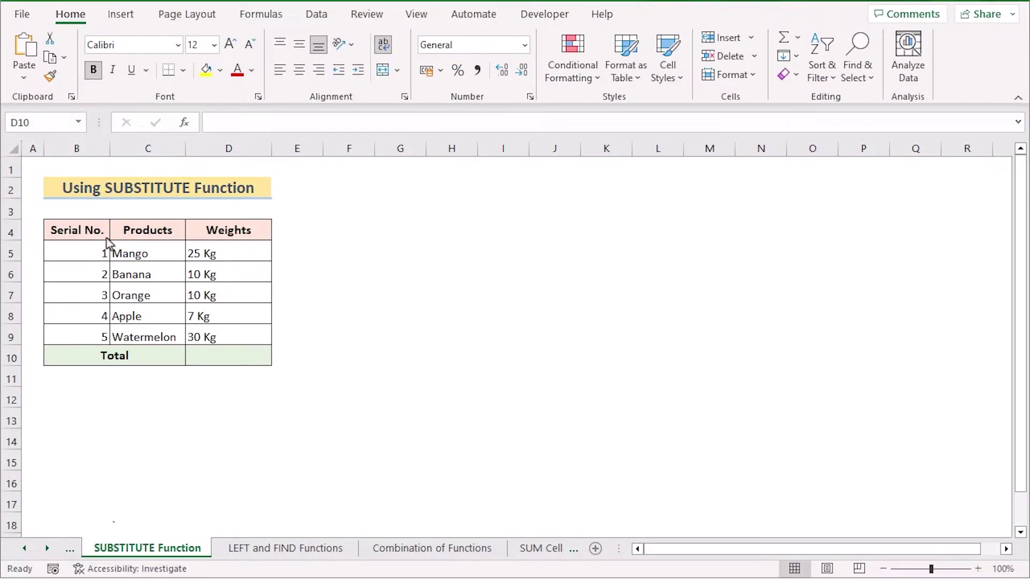
Review the Serial No., Products and Weights headers and columns, then select Total cell D10.
left_click(99, 238)
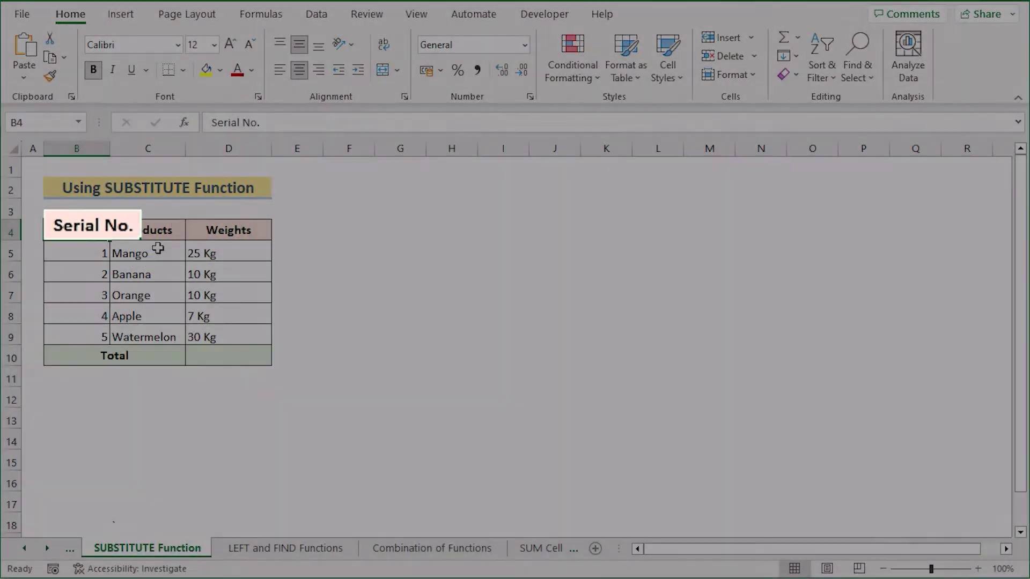
left_click(160, 230)
left_click(263, 229)
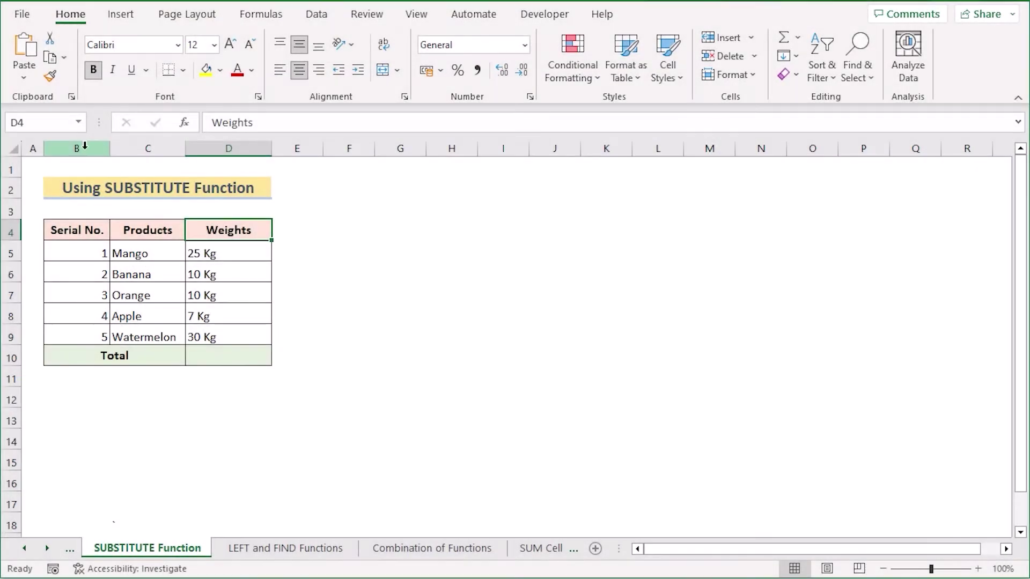
left_click(83, 146)
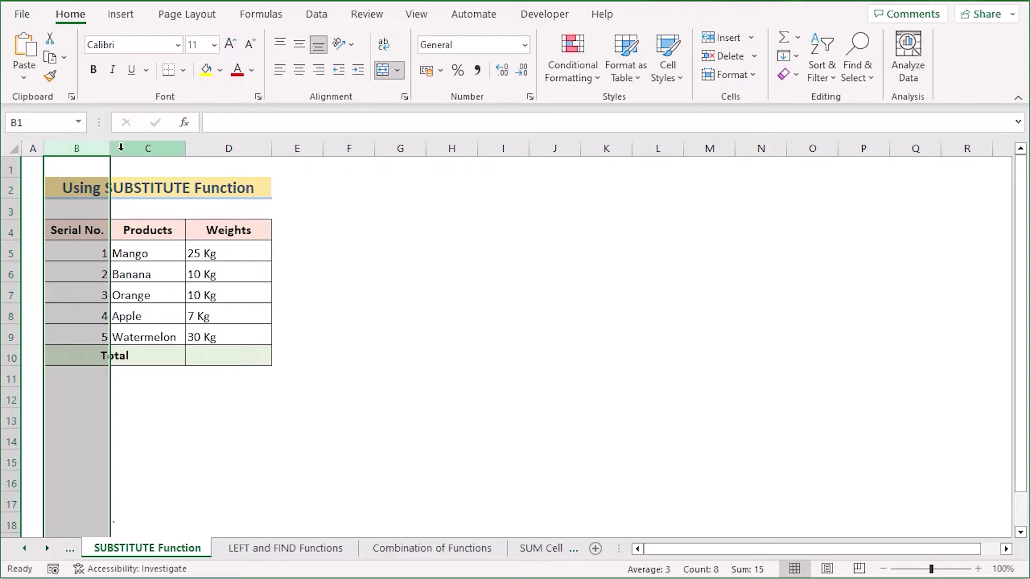
left_click(149, 149)
left_click(212, 150)
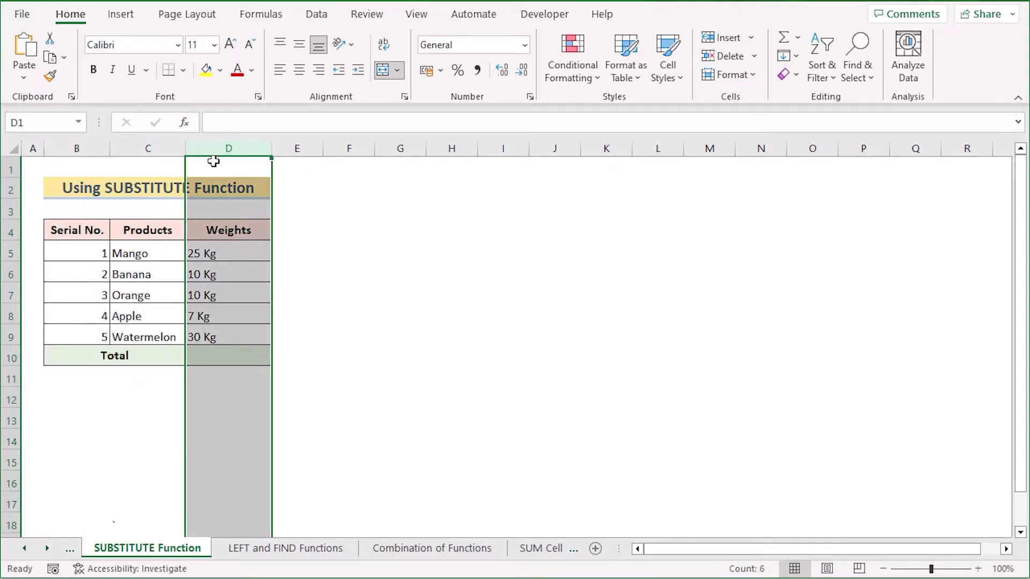
left_click(159, 354)
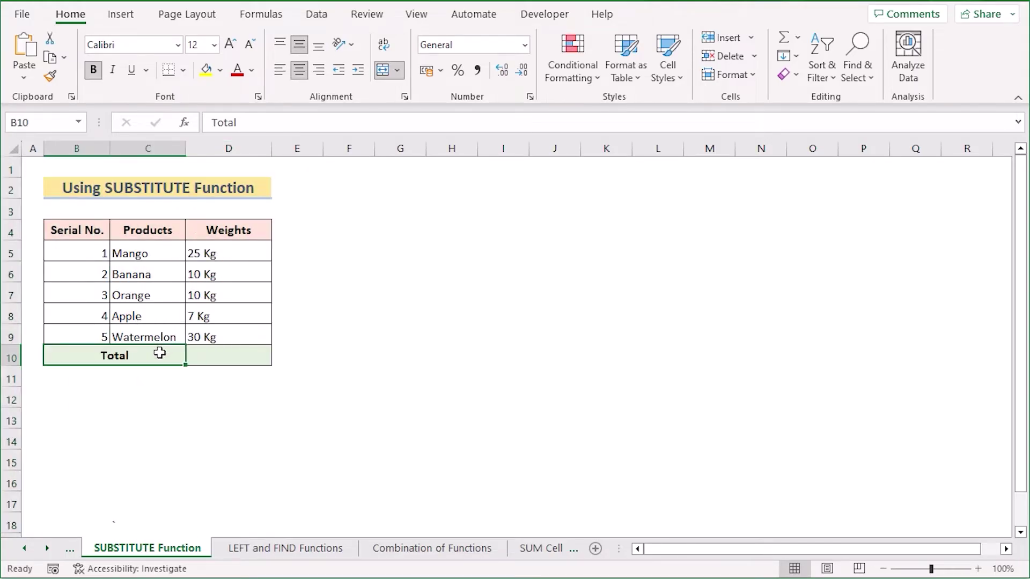
left_click(216, 356)
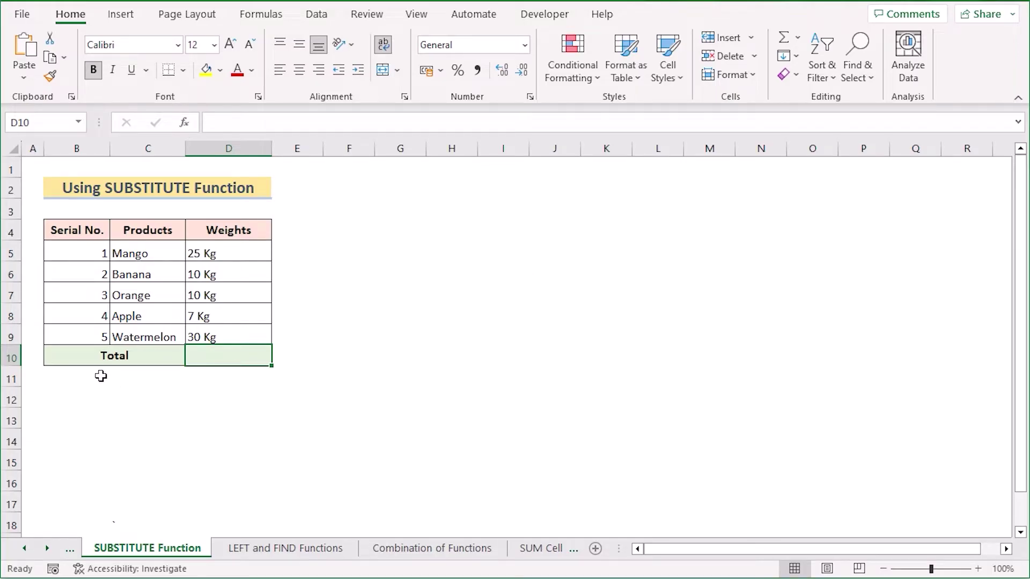
Enter =SUM(SUBSTITUTE(D5:D9, " Kg", "")+0) in D10 so it returns 82.
double_click(214, 351)
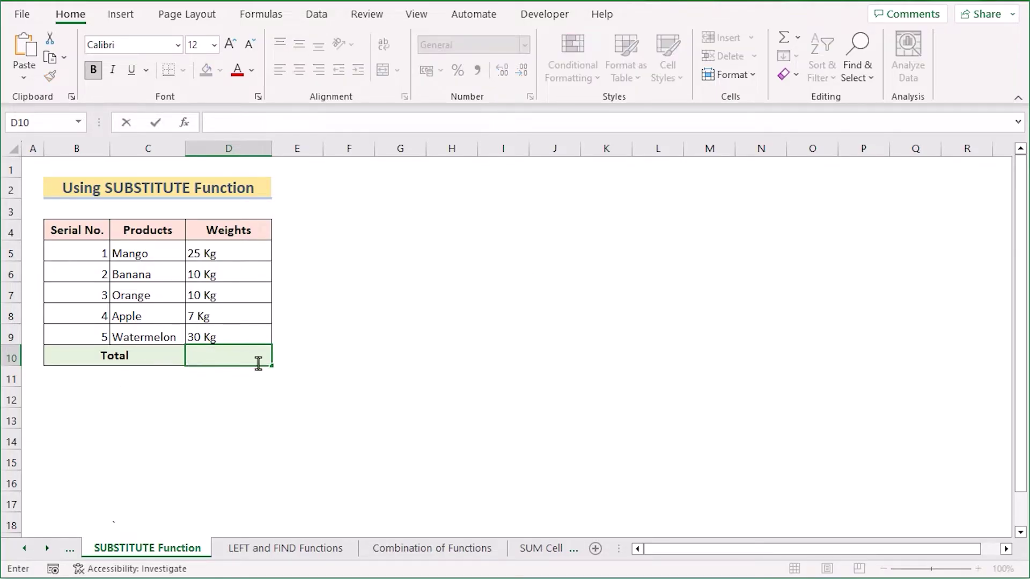
type("=SUM(SUBSTITUTE(D5:D9, \" Kg\", \"\")+0)")
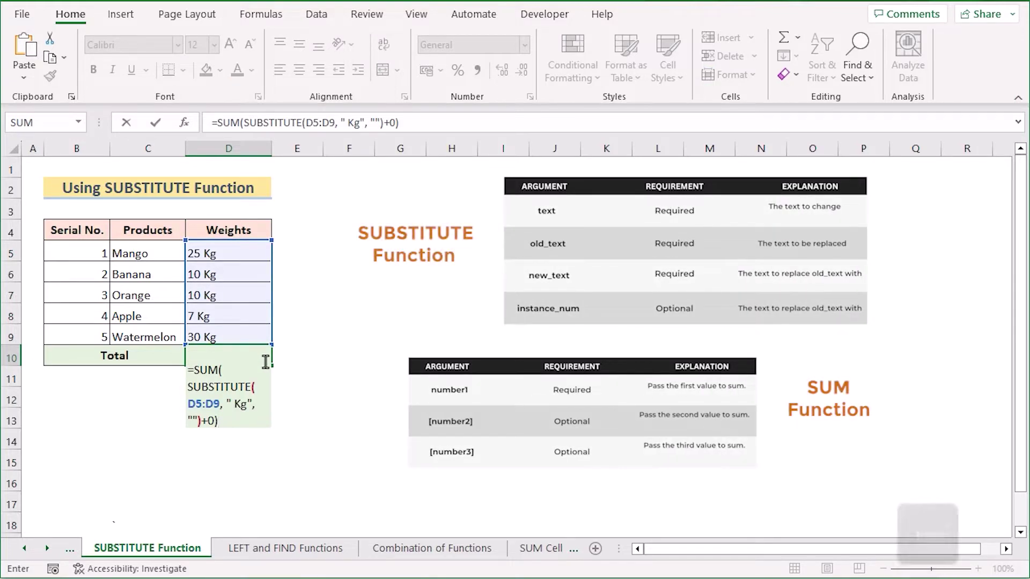
key("Return")
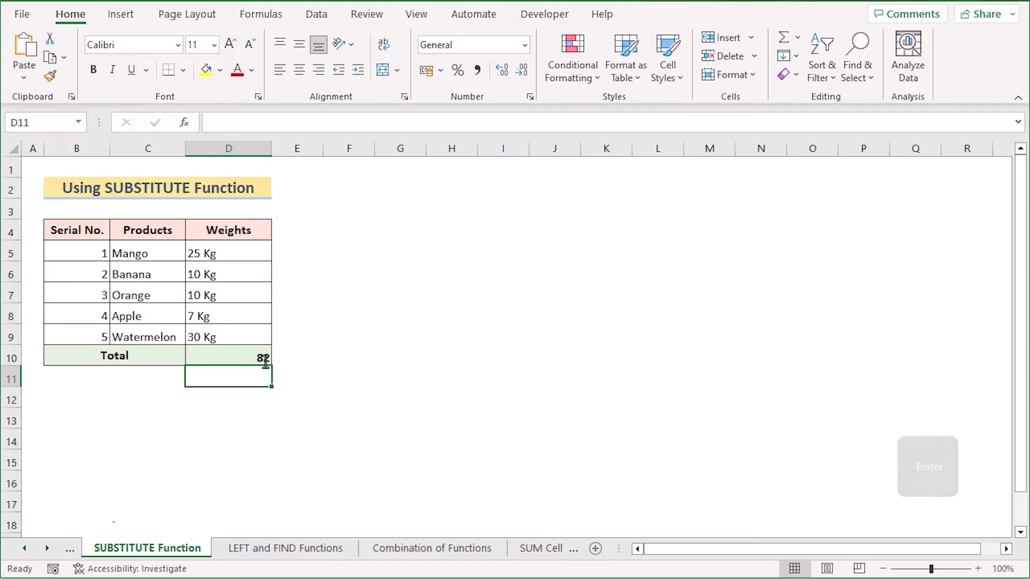
left_click(237, 349)
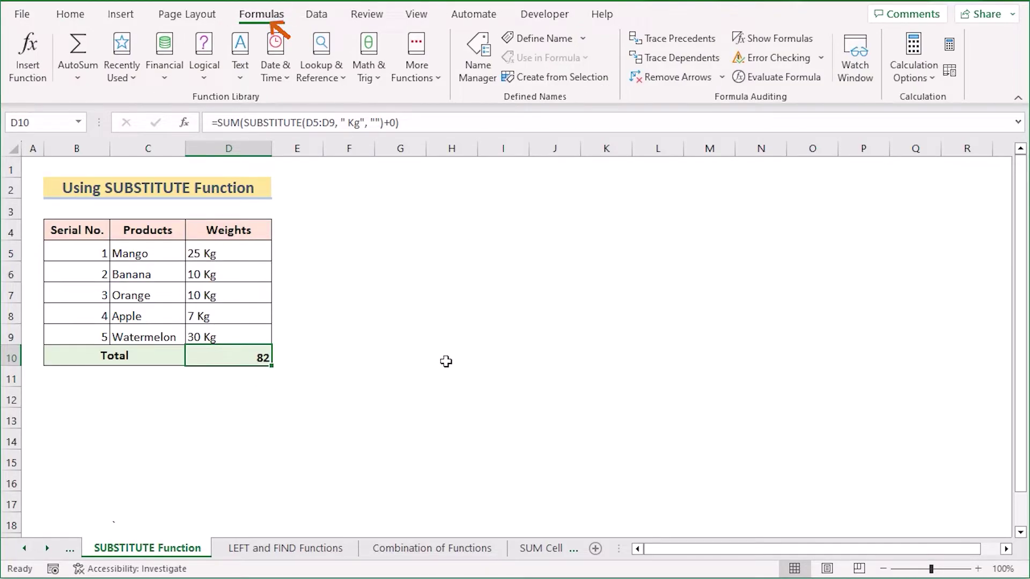
Evaluate the D10 formula step by step: strip " Kg", convert to numbers, sum to 82.
left_click(807, 81)
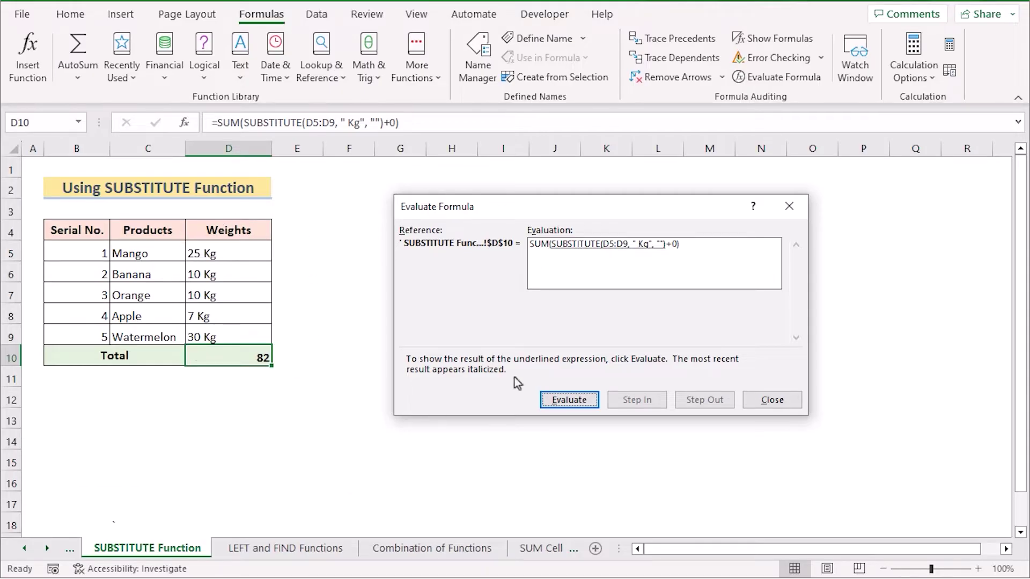
left_click(594, 402)
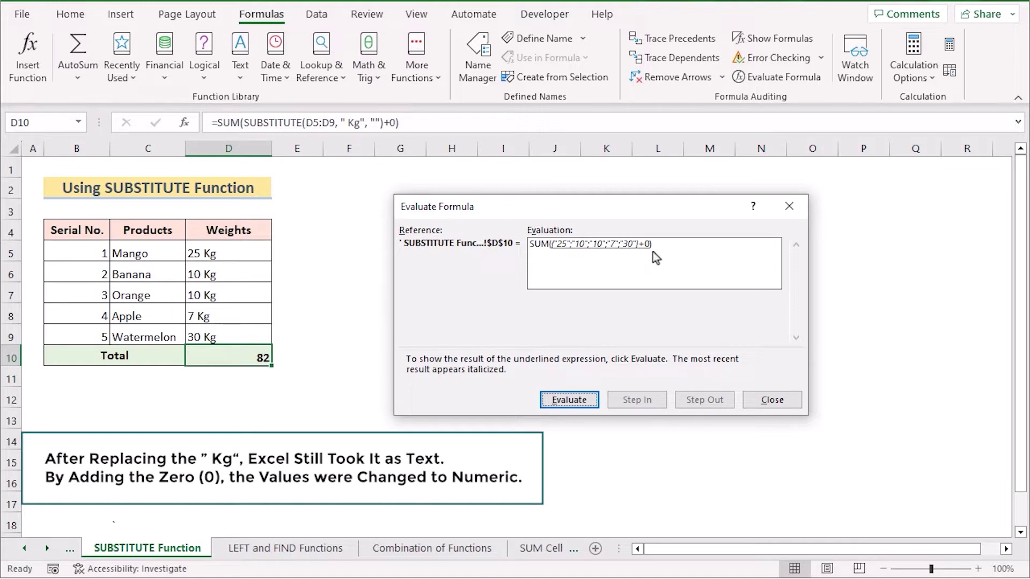
left_click(594, 403)
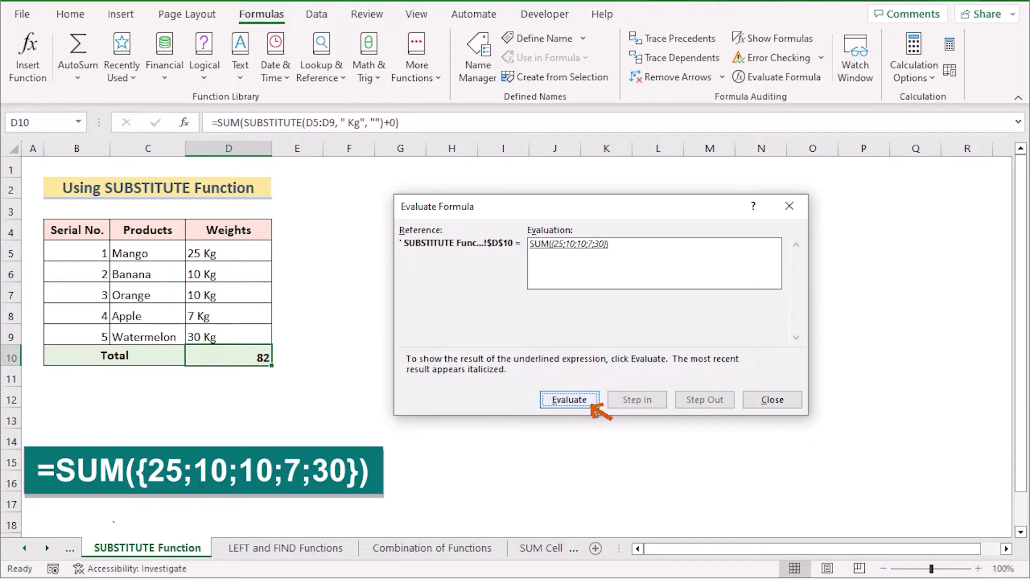
left_click(593, 404)
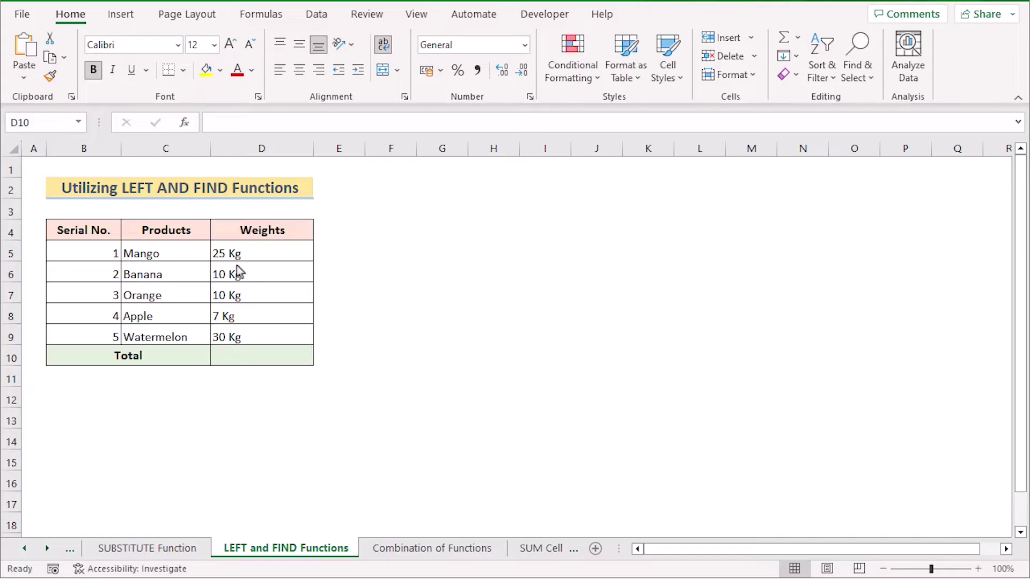
Enter =SUM(VALUE(LEFT(D5:D9,FIND(" ",D5:D9)-1))) in D10, returning 82.
left_click(102, 232)
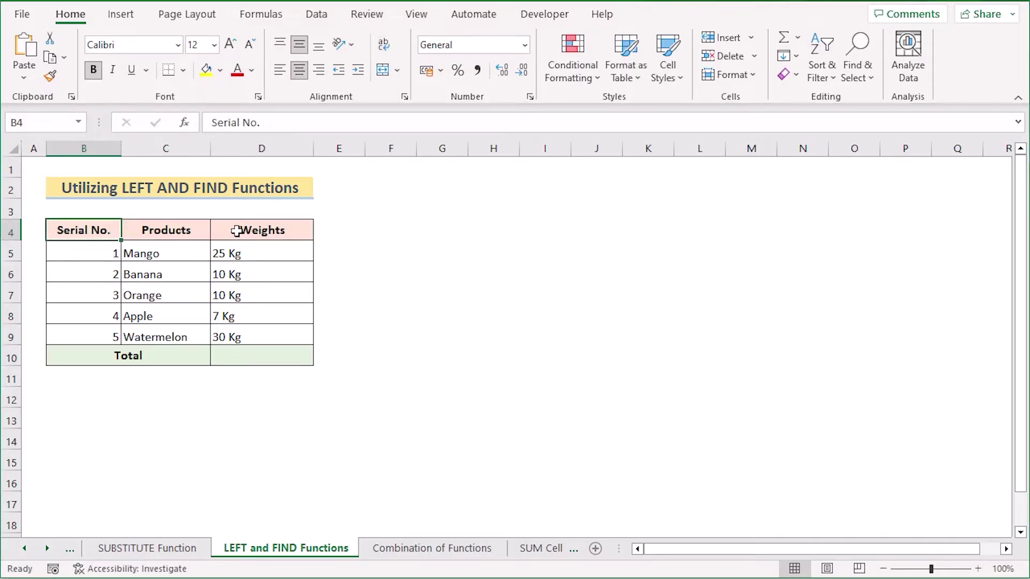
left_click(251, 353)
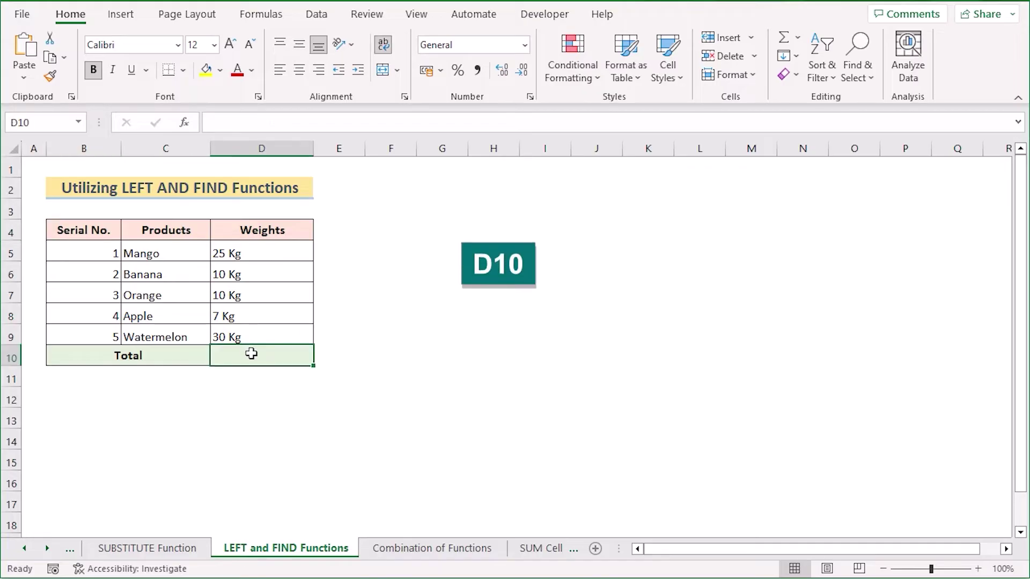
double_click(251, 354)
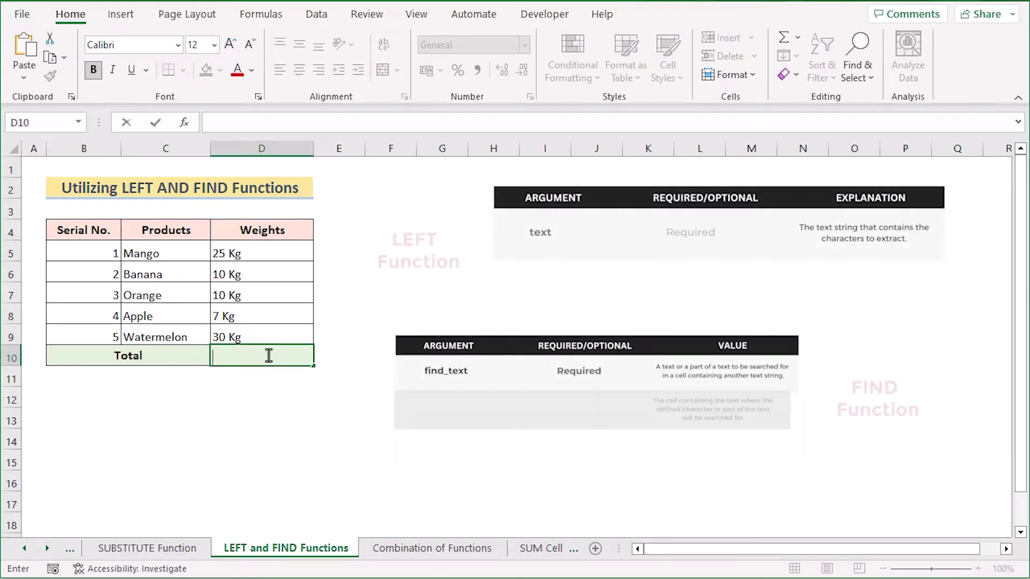
type("=SUM(VALUE(LEFT(D5:D9,FIND(\" \",D5:D9)-1)))")
key("Return")
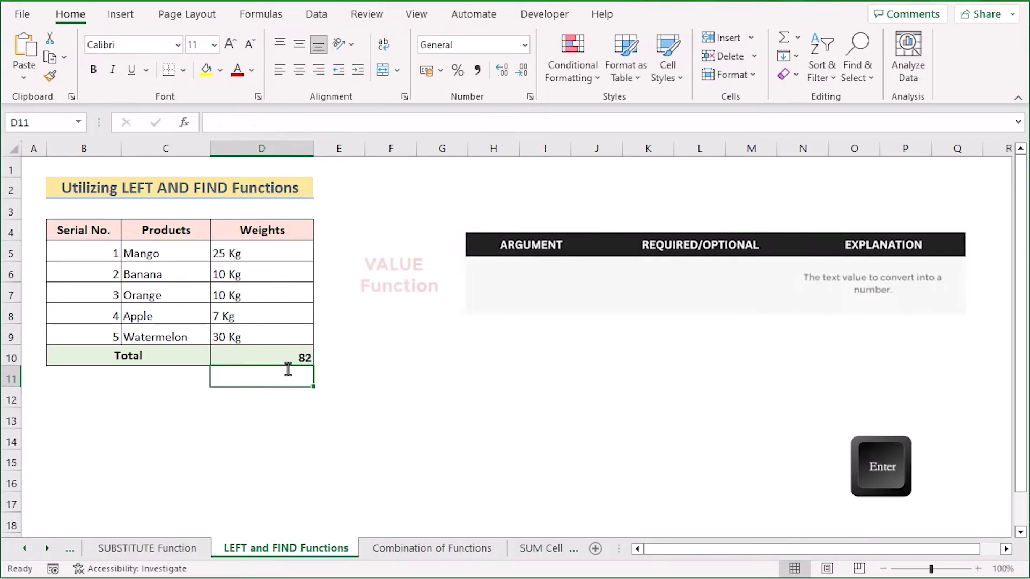
left_click(286, 357)
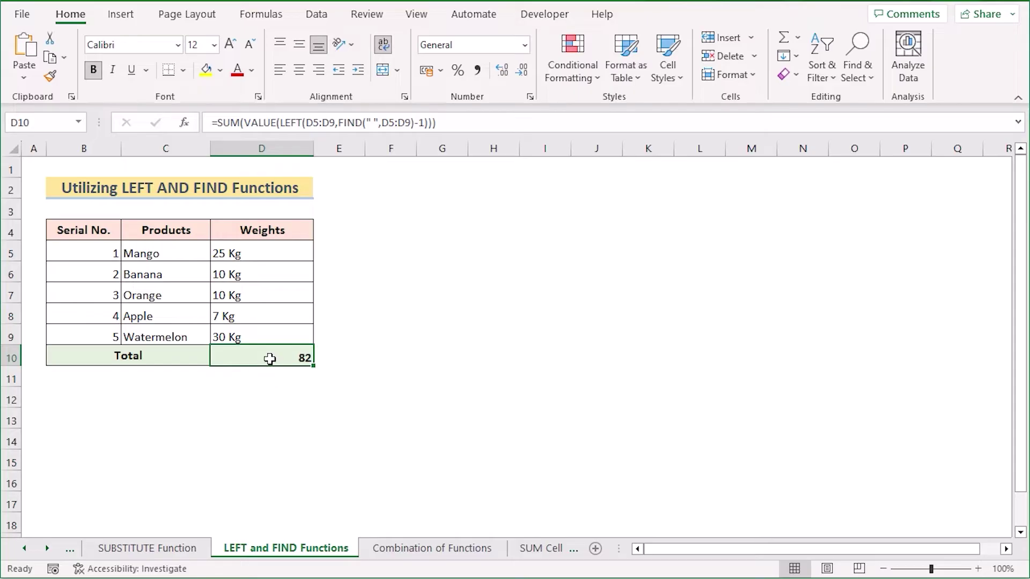
Launch Evaluate Formula on D10 and step through until FIND gives {3;3;3;2;3}.
left_click(268, 15)
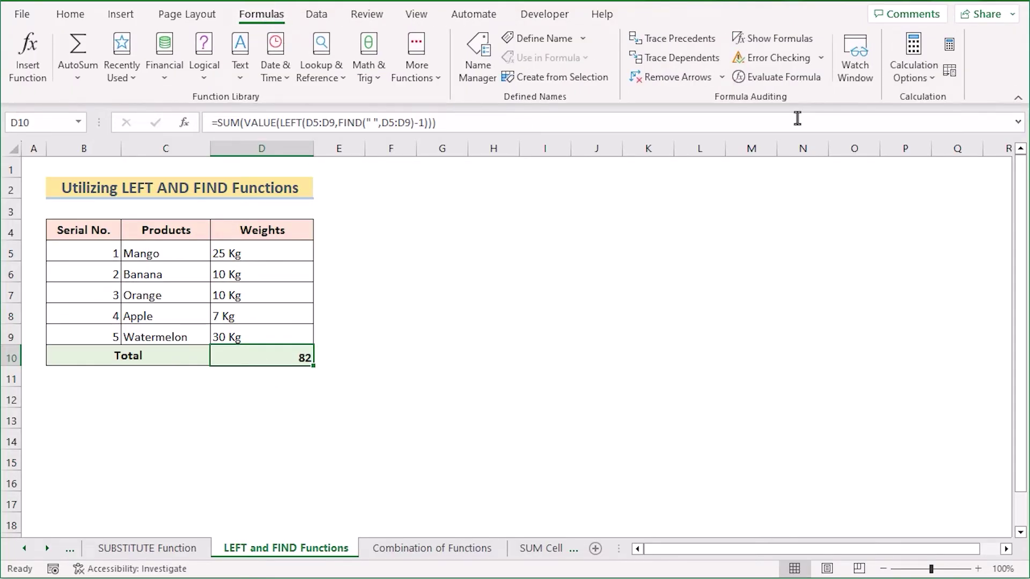
left_click(802, 84)
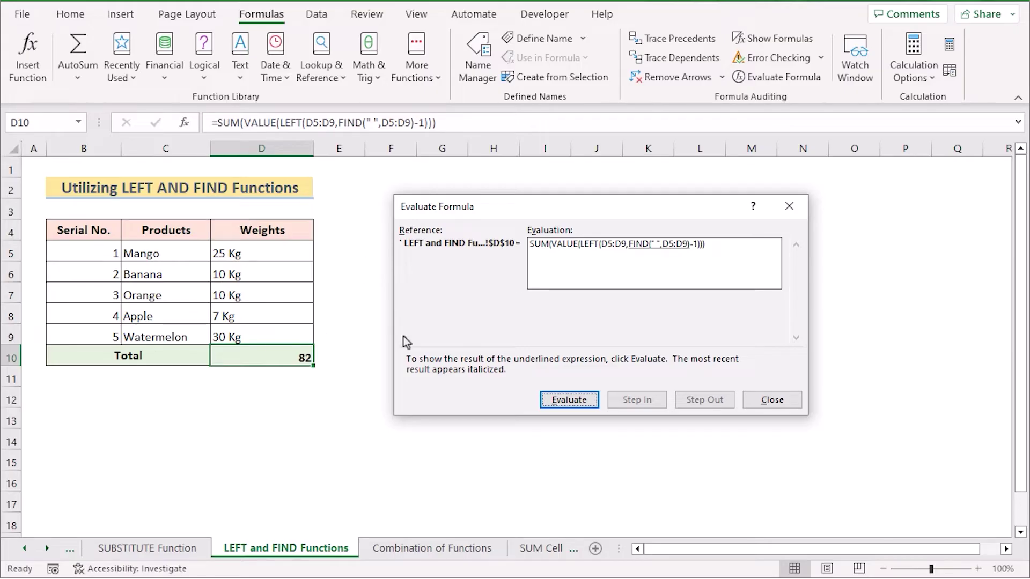
left_click(584, 401)
left_click(585, 401)
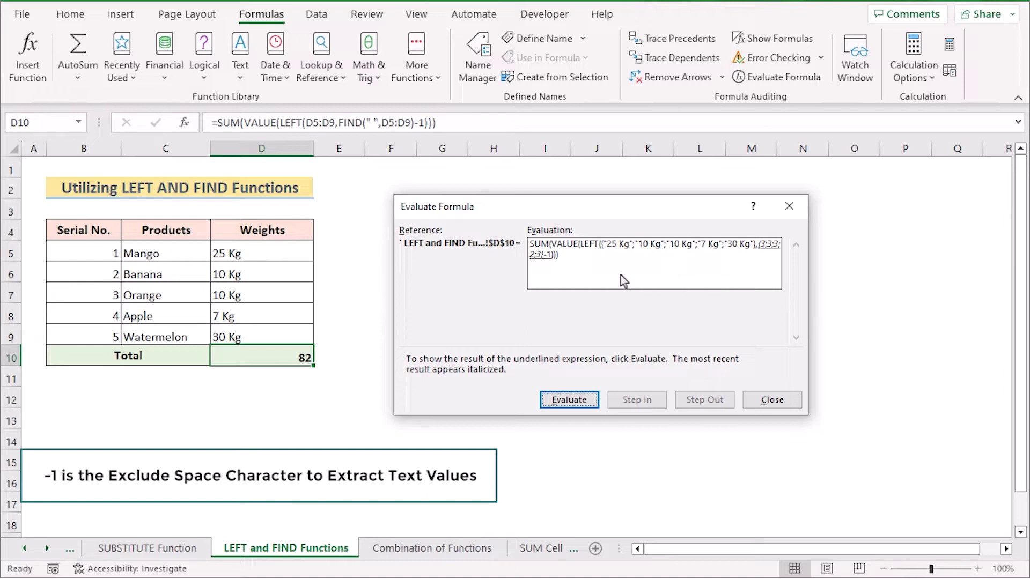
Continue evaluating D10 through the minus-one, LEFT and VALUE steps to the final 82.
left_click(591, 405)
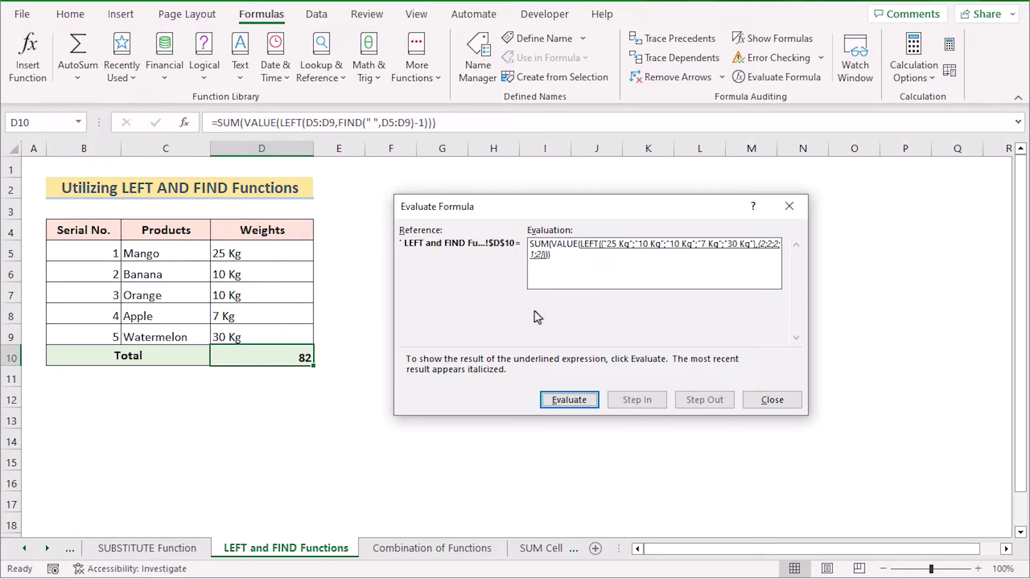
left_click(587, 401)
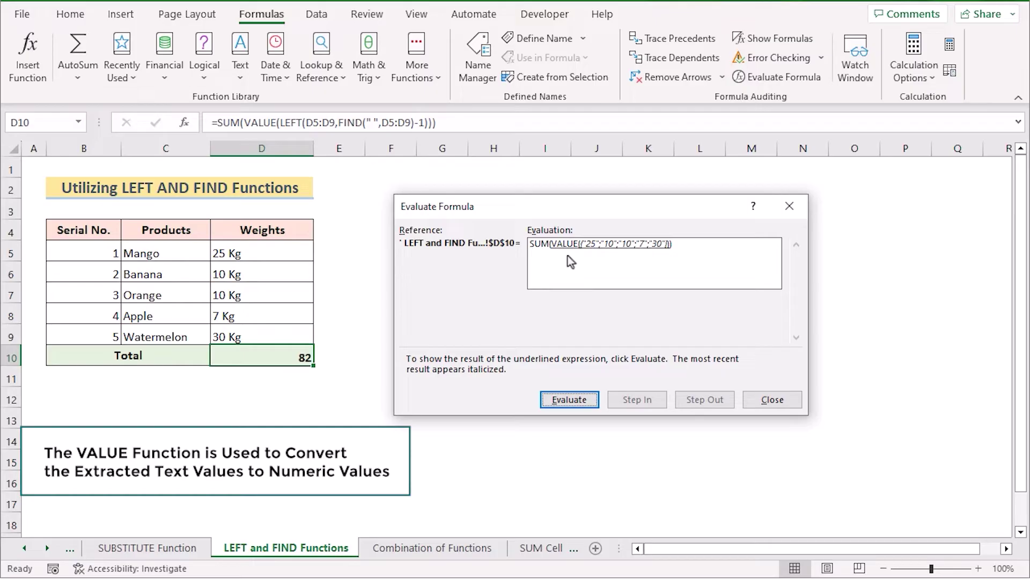
left_click(586, 404)
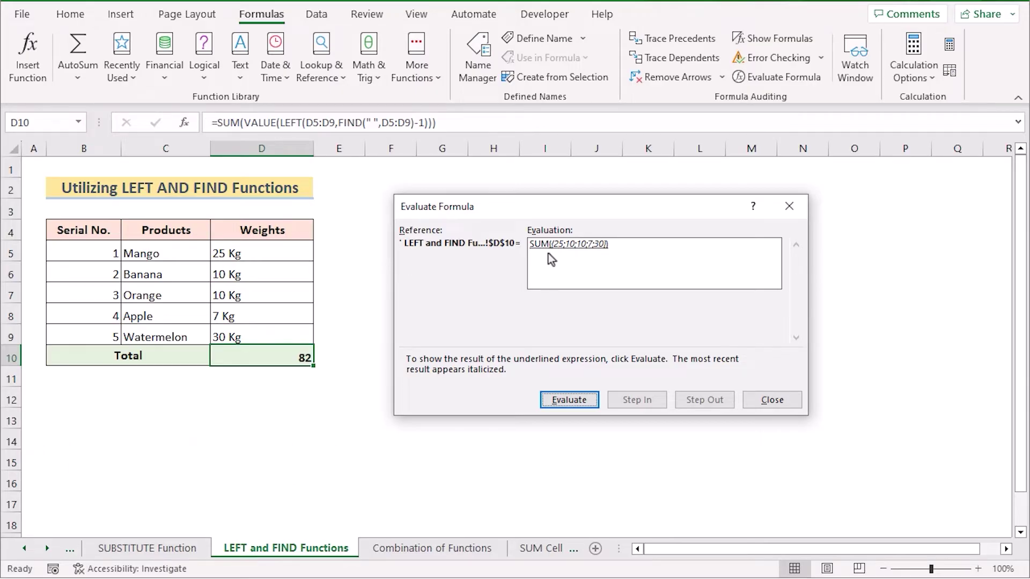
left_click(570, 401)
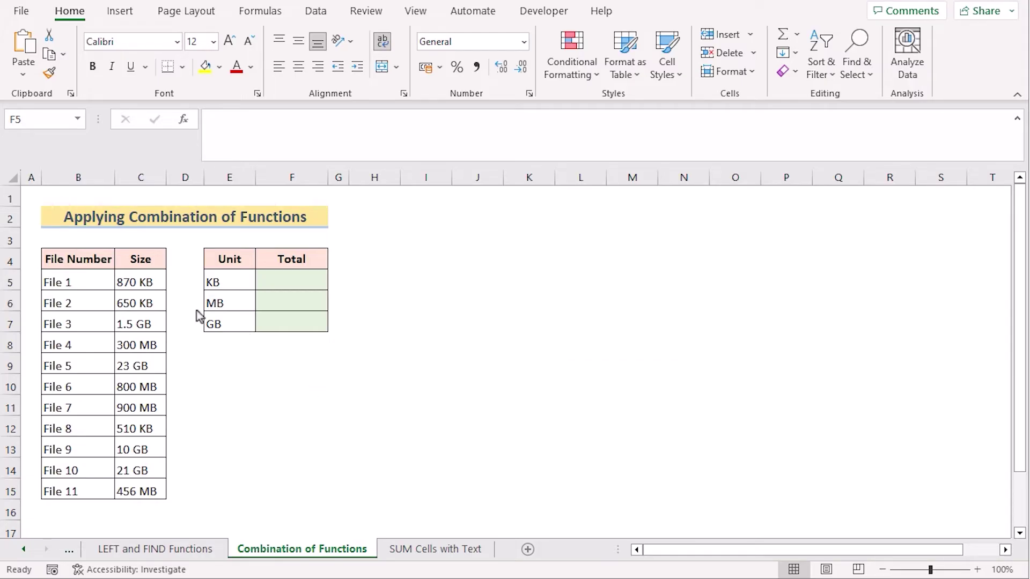
Review the File Number, Size, Unit and Total headers and columns, then select cell F5.
left_click(93, 261)
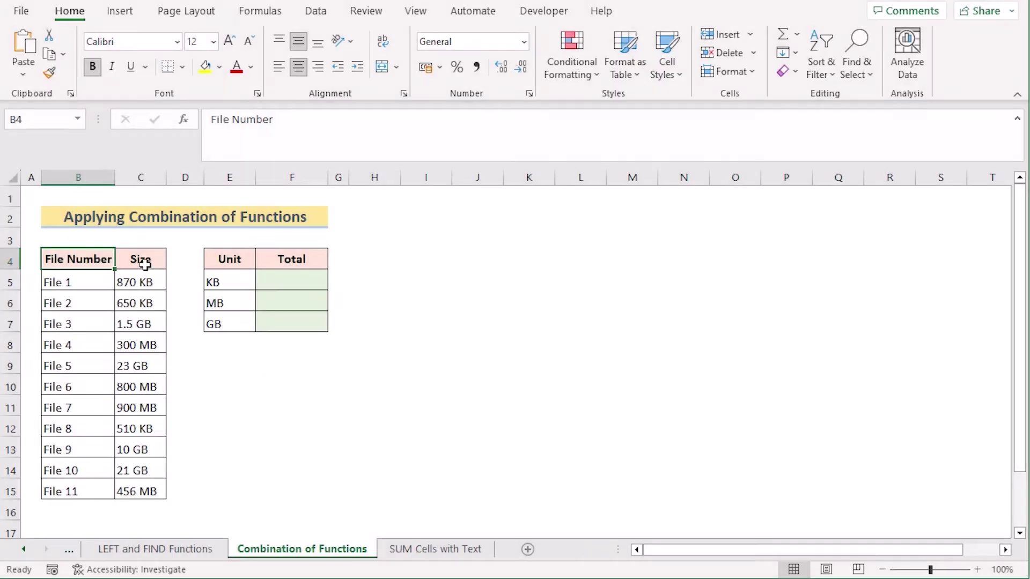
left_click(145, 262)
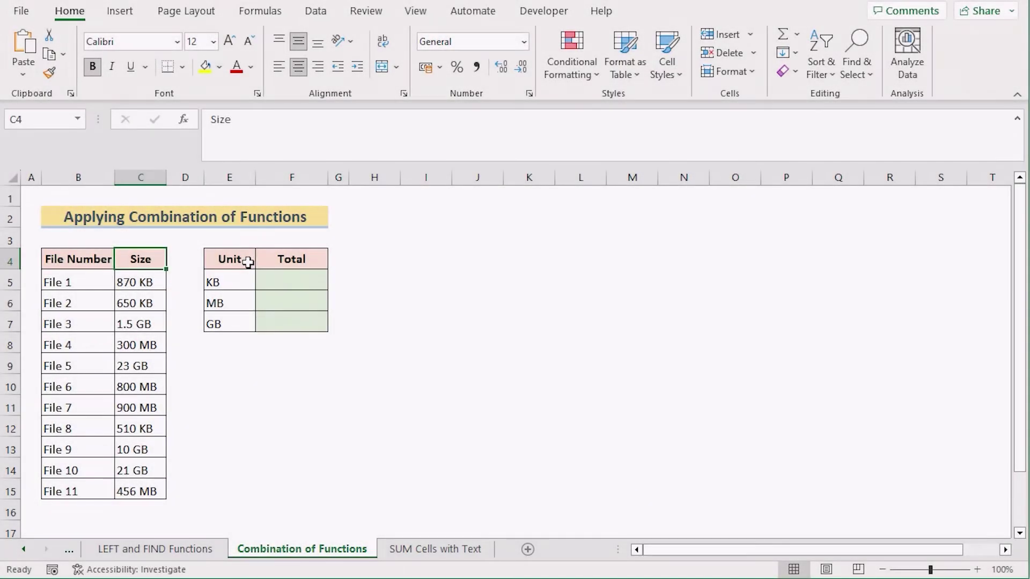
left_click(236, 259)
left_click(309, 259)
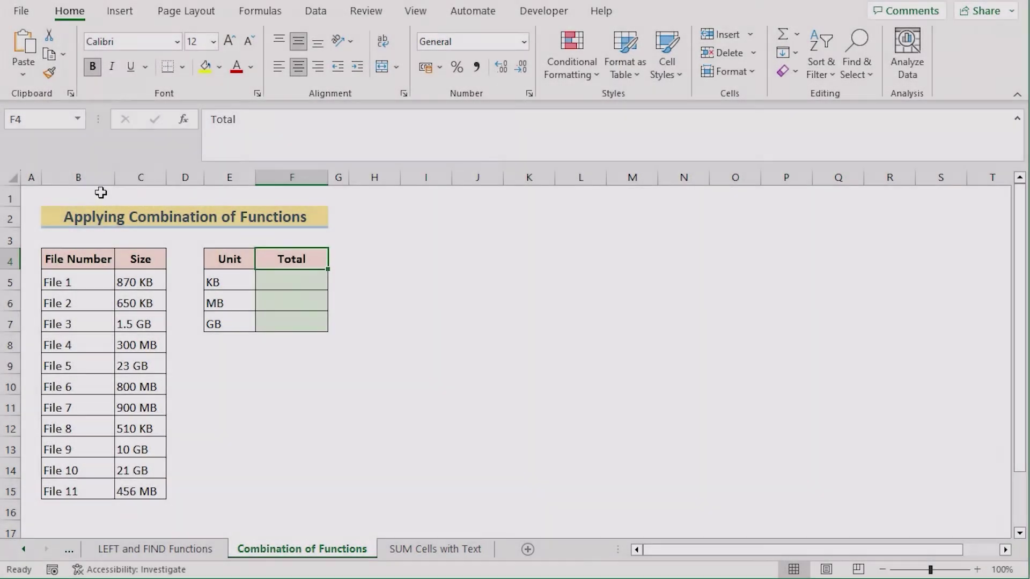
left_click(94, 179)
left_click(134, 177)
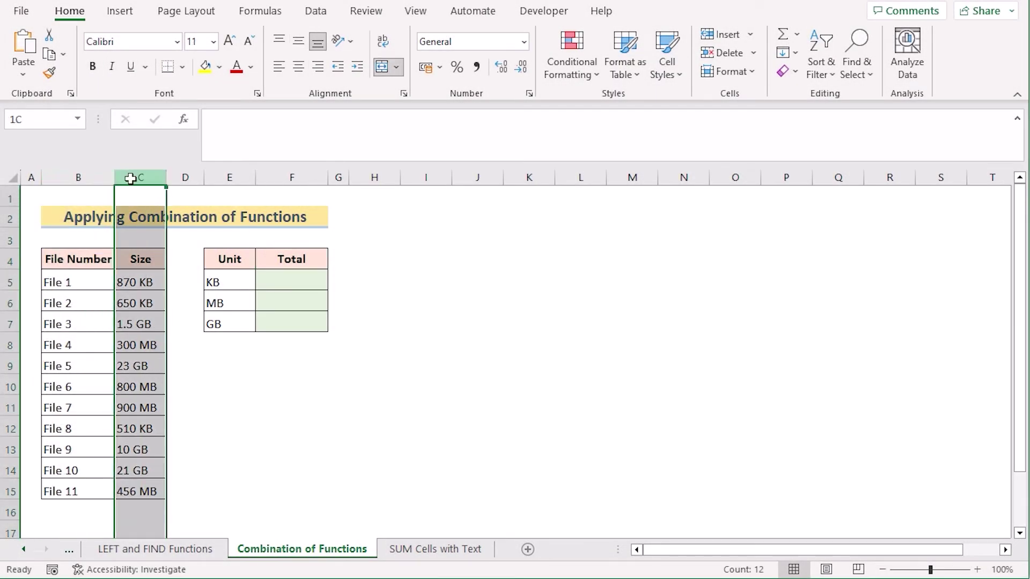
left_click(231, 178)
left_click(298, 175)
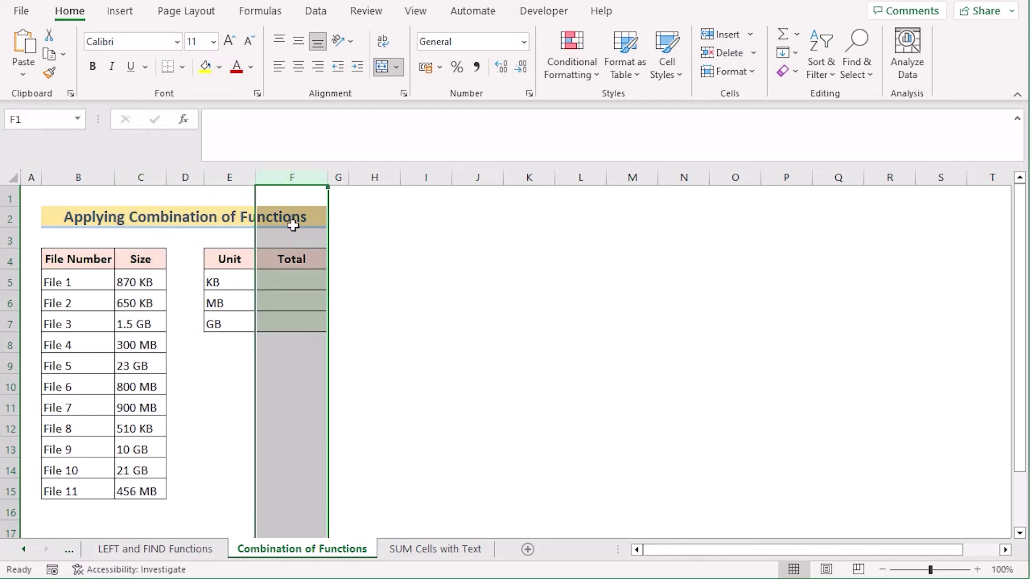
left_click(229, 279)
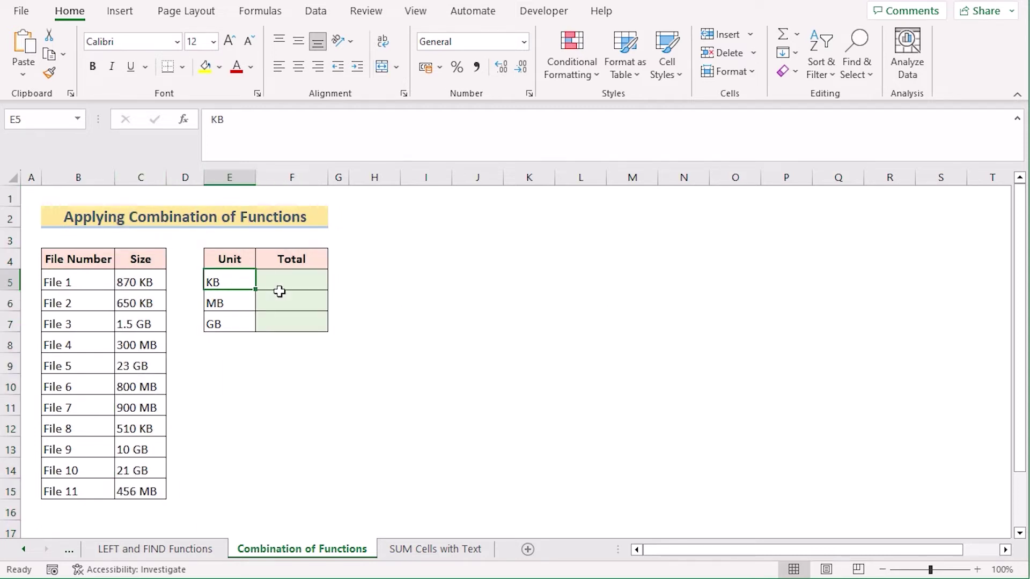
left_click(297, 284)
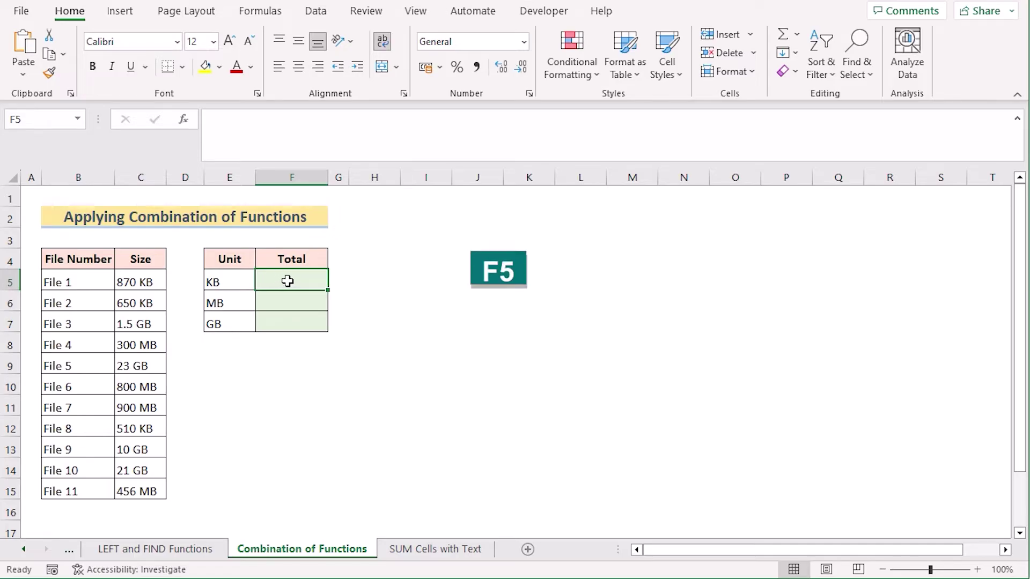
Enter the SUM-IF-FIND per-unit formula in F5 and fill to F7: 2030, 2456, 55.5.
double_click(285, 281)
type("=SUM(IF(ISNUMBER(FIND(E5,$C$5:$C$15)), VALUE(LEFT($C$5:$C$15,FIND(E5,$C$5:$C$15)-1)),0))")
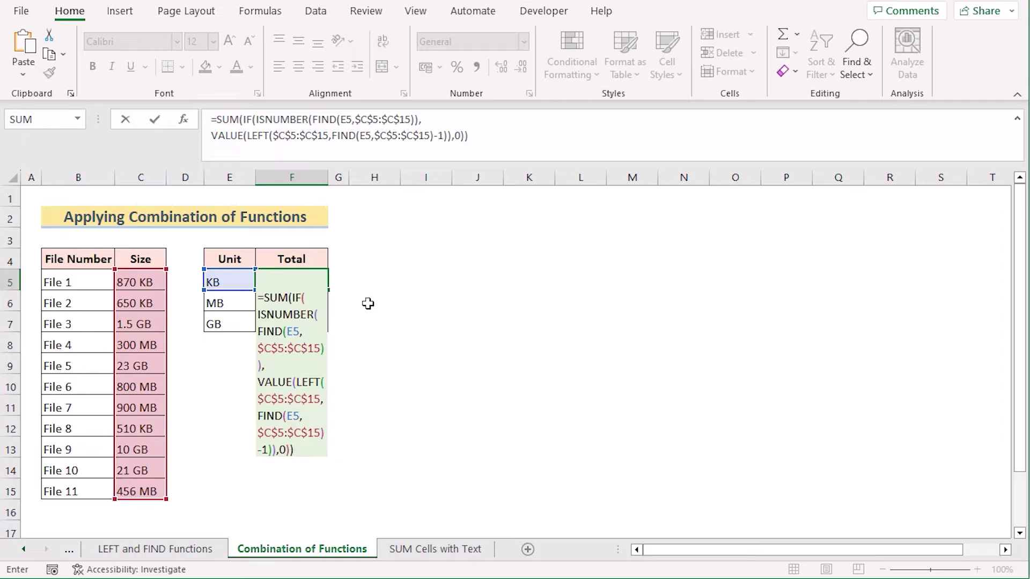
key("Return")
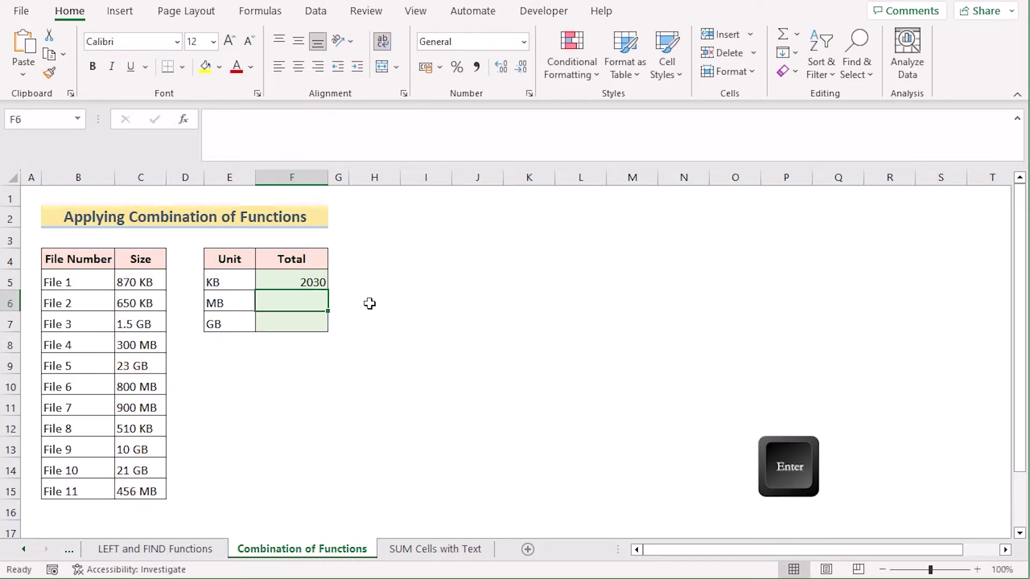
left_click(315, 280)
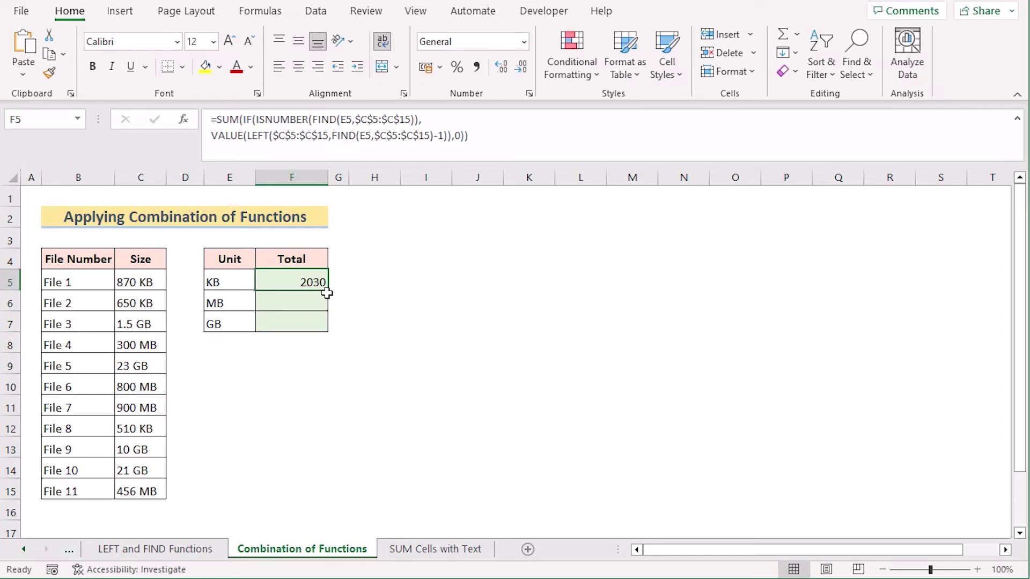
left_click_drag(328, 291, 329, 333)
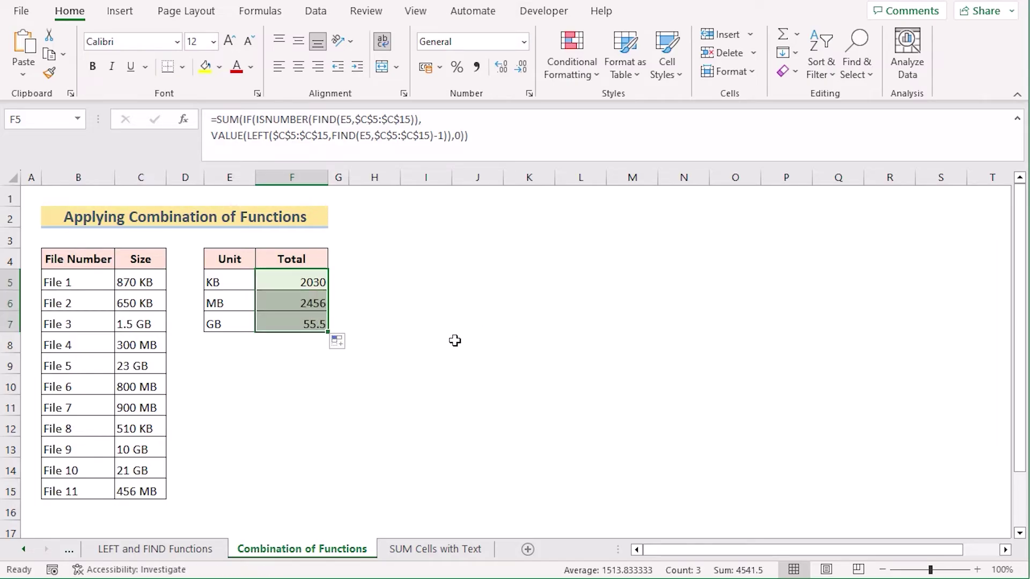
left_click(281, 281)
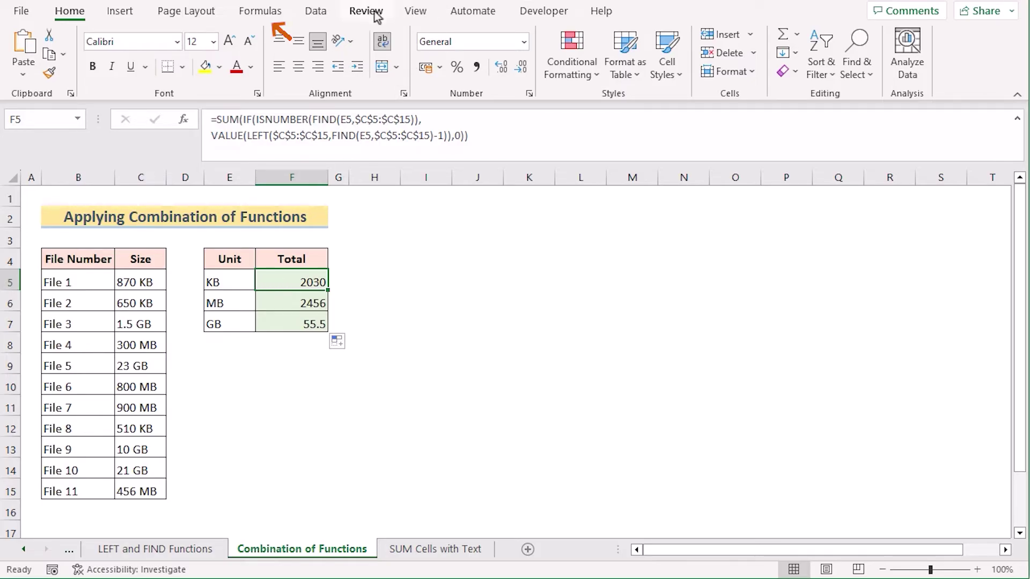
Launch Evaluate Formula from the Formulas tab on the F5 KB total.
left_click(261, 12)
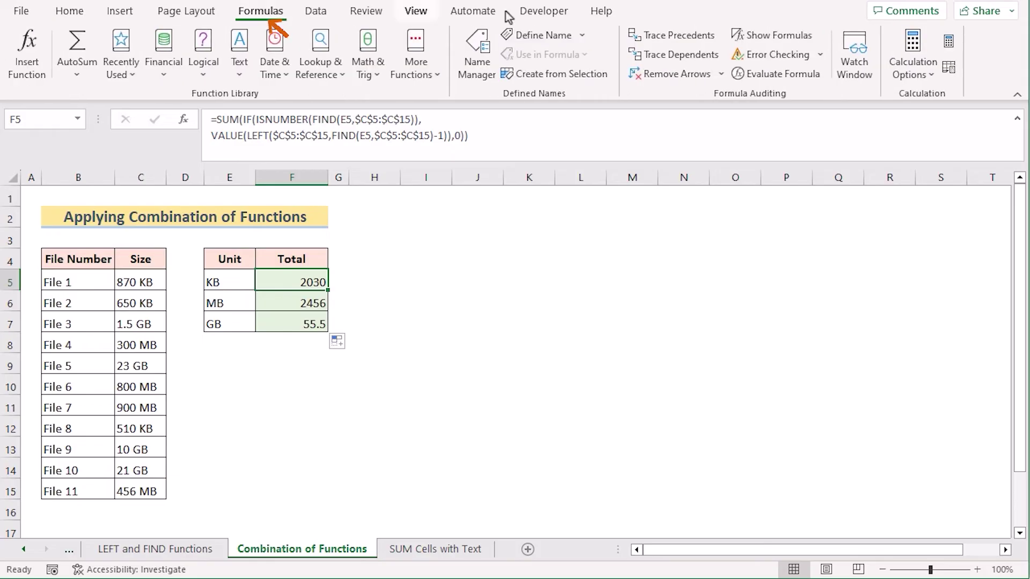
left_click(808, 76)
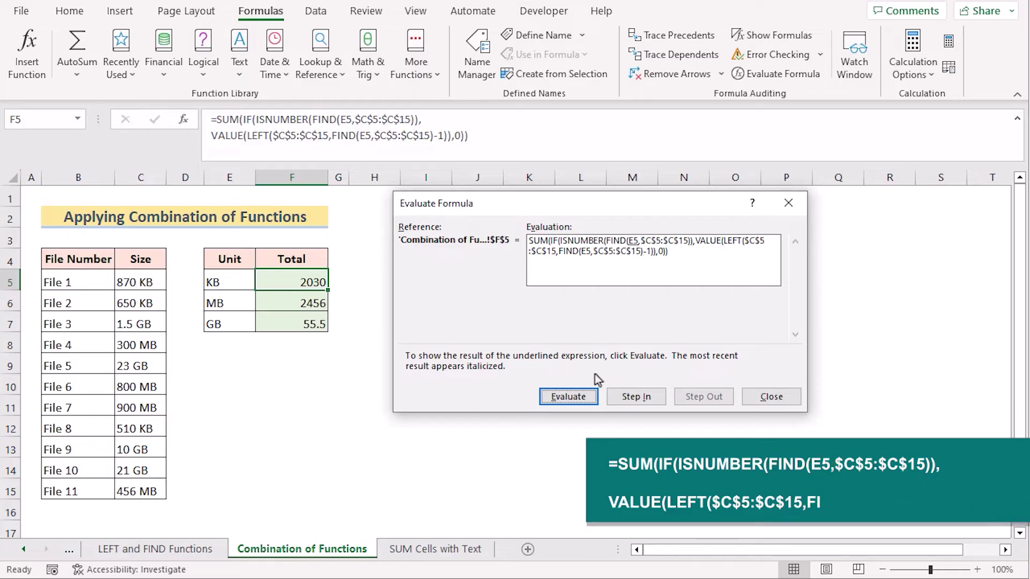
Step the F5 formula through E5, FIND, ISNUMBER, LEFT, VALUE and IF until it reaches 2030.
left_click(593, 399)
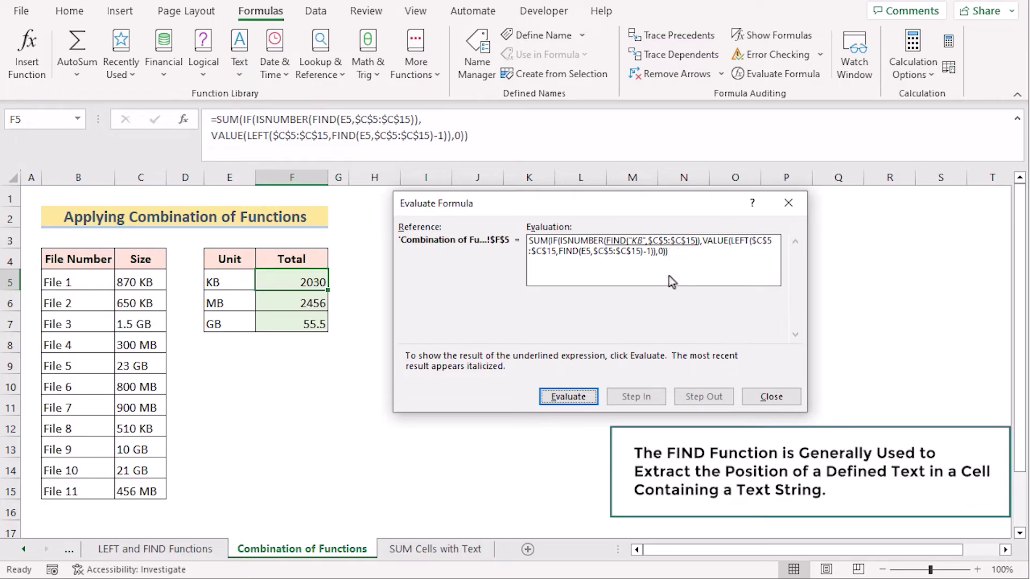
left_click(585, 401)
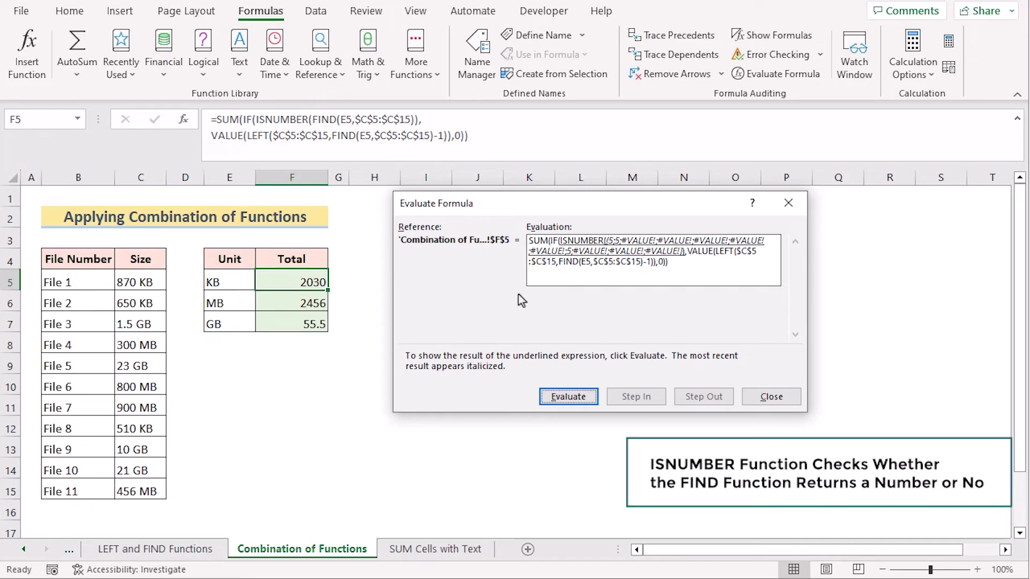
left_click(573, 398)
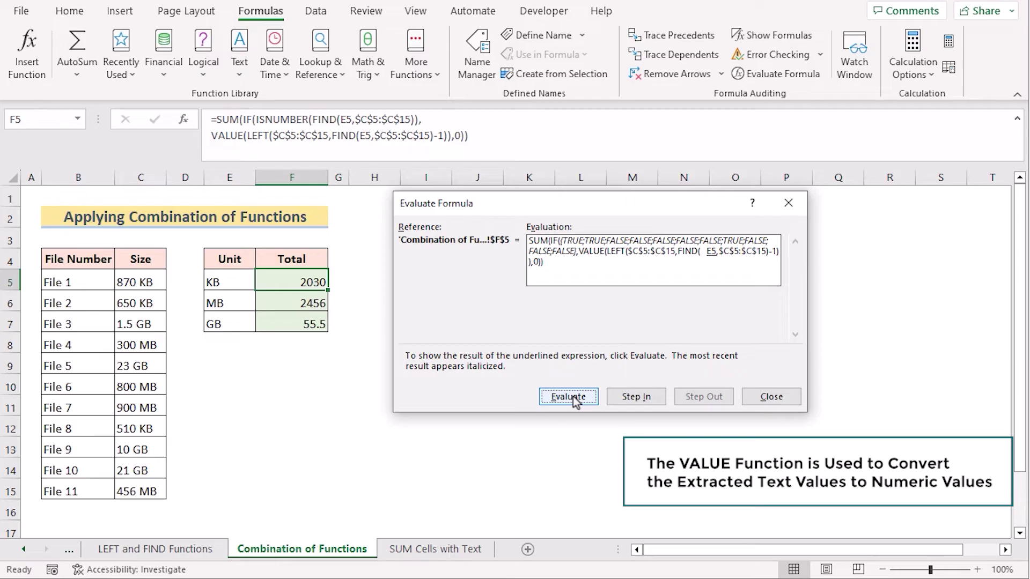
left_click(568, 397)
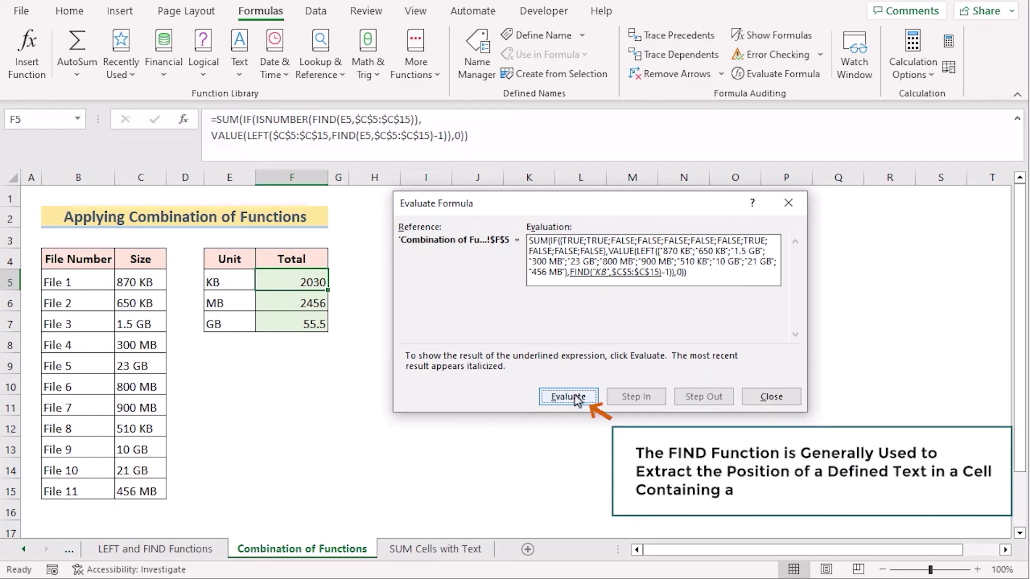
left_click(576, 400)
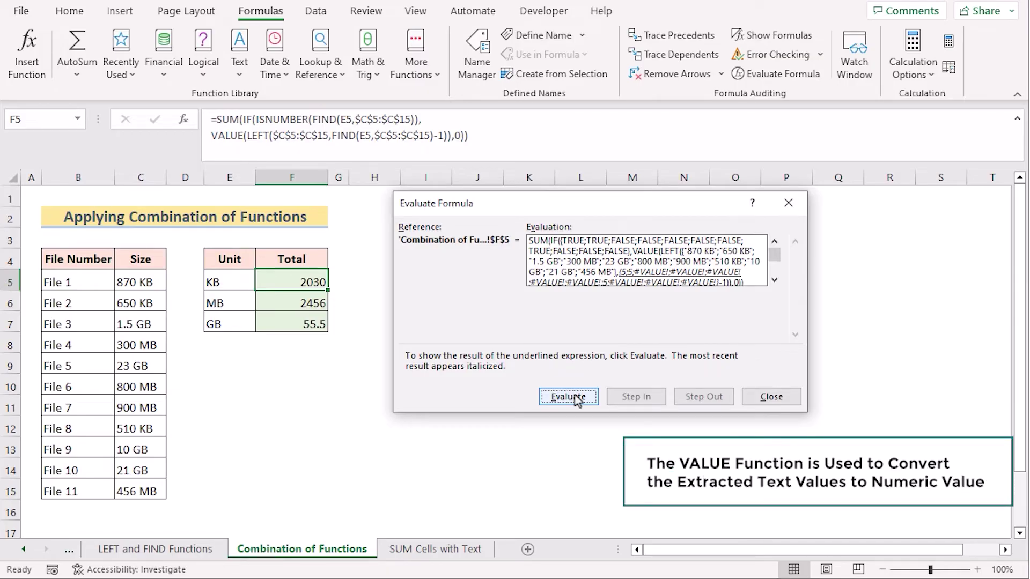
left_click(575, 400)
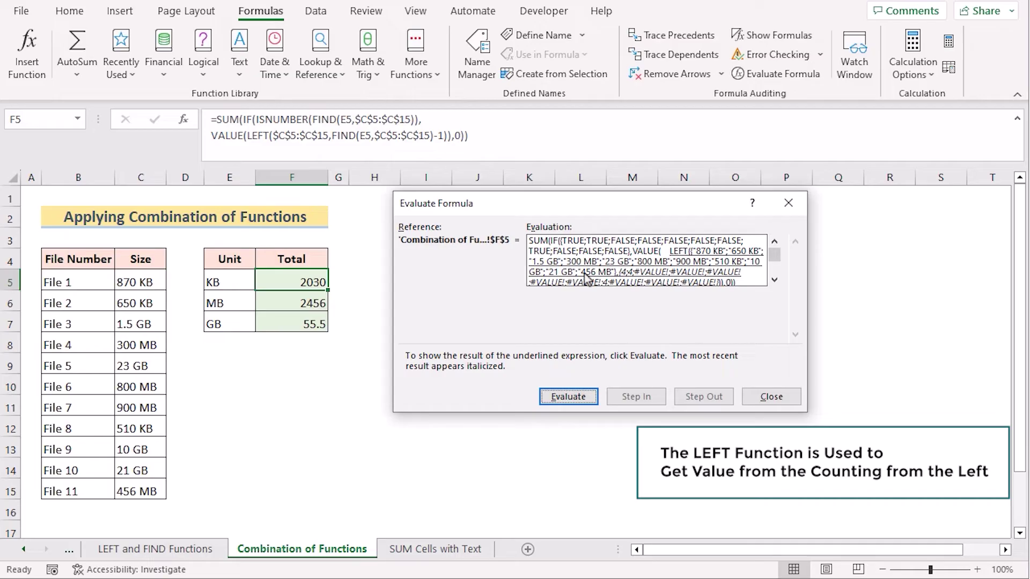
left_click(566, 399)
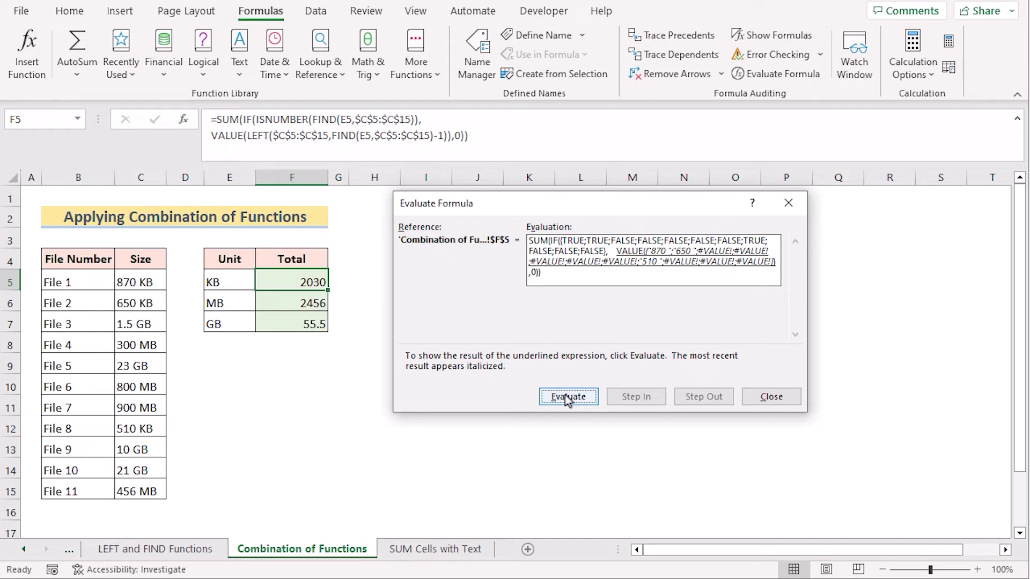
left_click(565, 395)
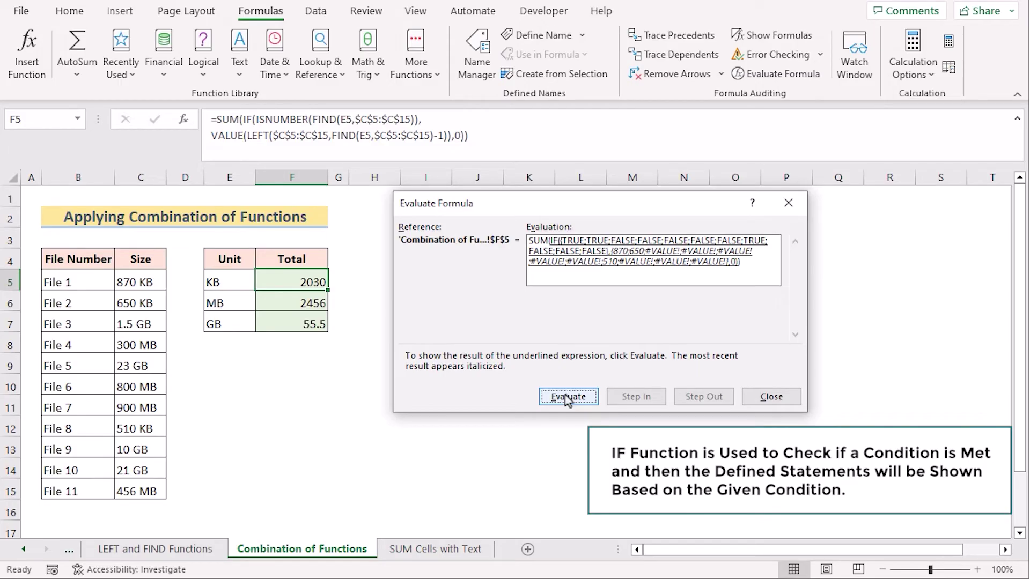
left_click(567, 397)
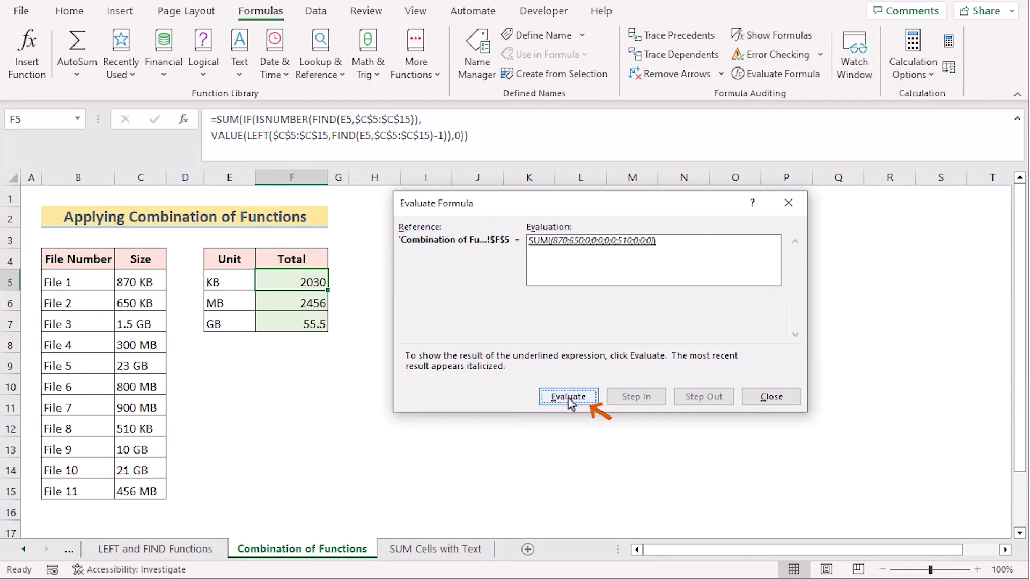
left_click(567, 398)
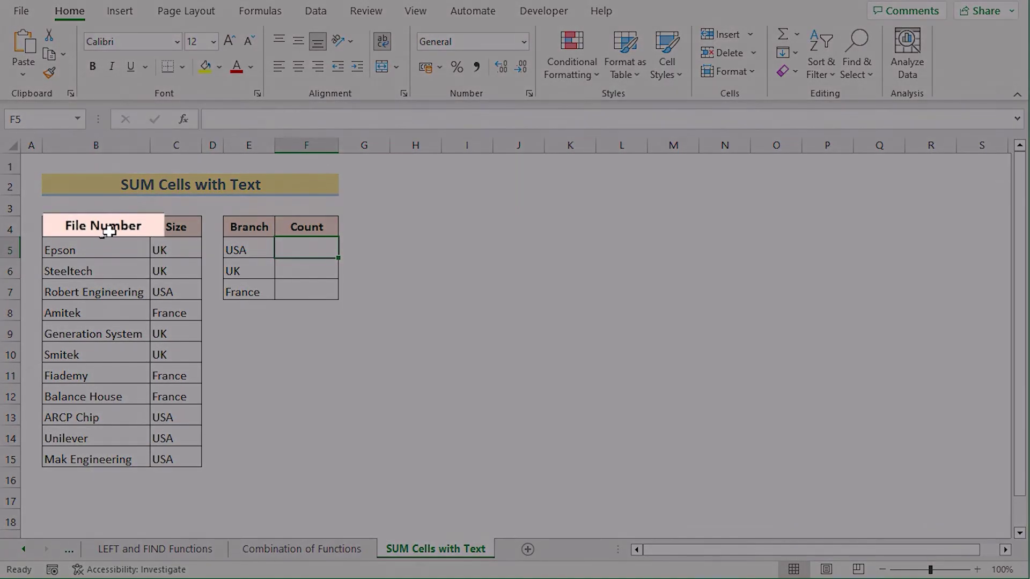
left_click(134, 225)
left_click(176, 224)
left_click(267, 228)
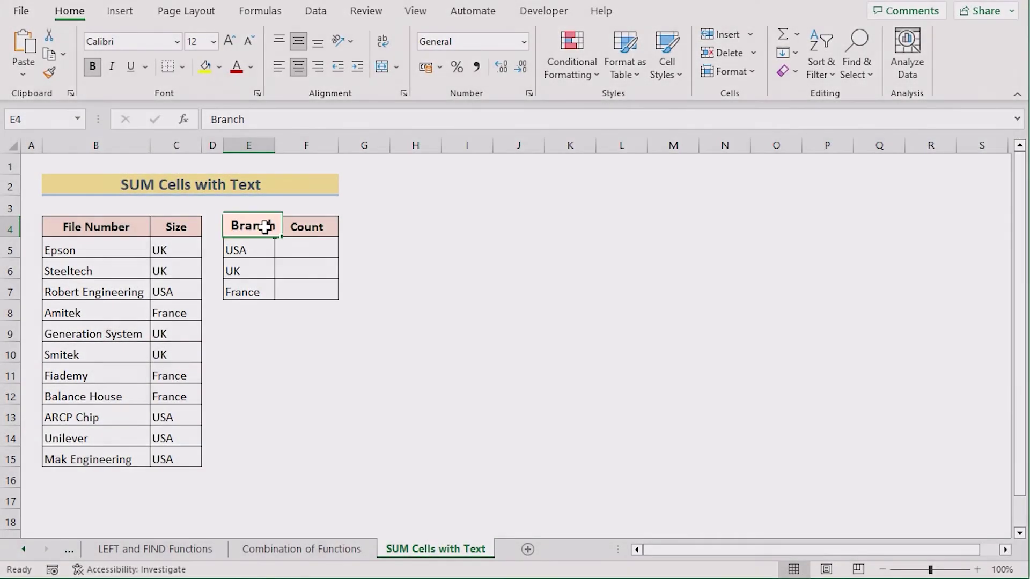
left_click(305, 228)
left_click(96, 145)
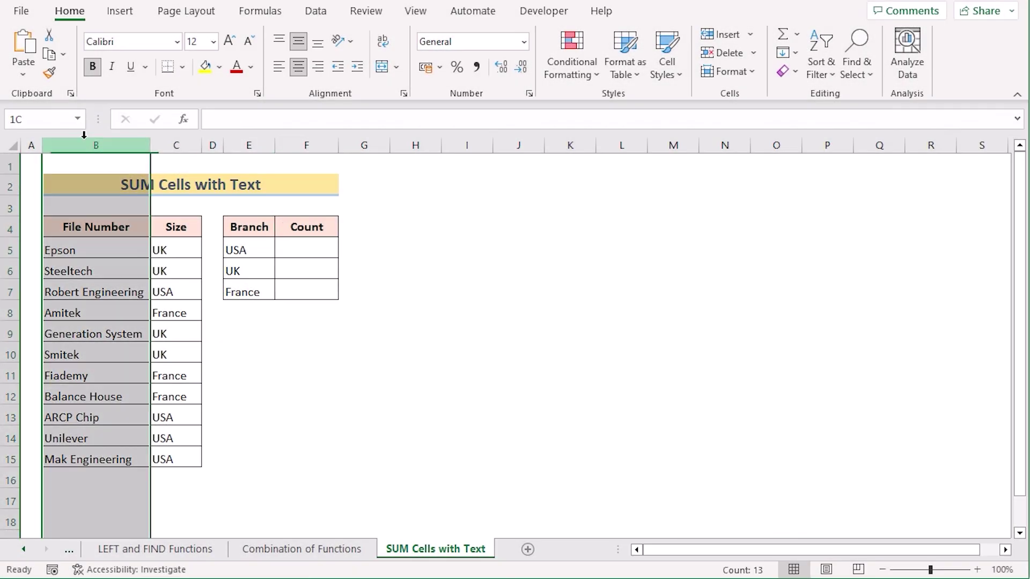
left_click(176, 145)
left_click(306, 144)
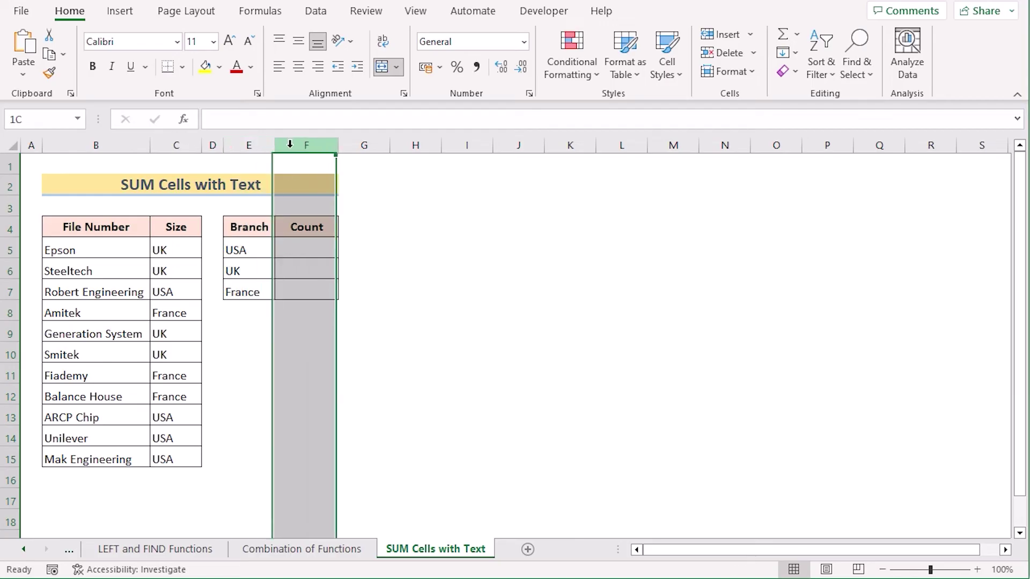
left_click(256, 248)
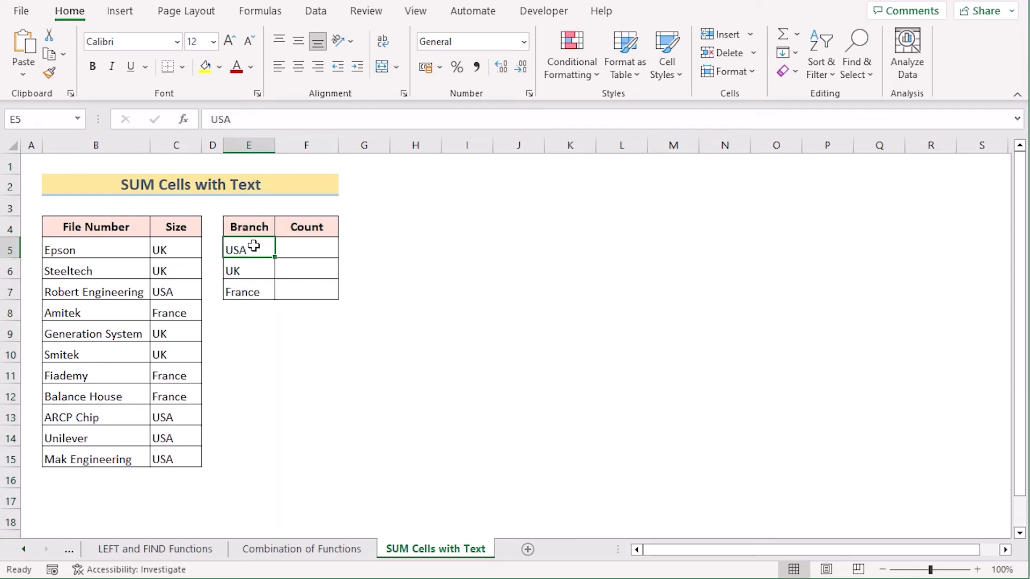
left_click(303, 249)
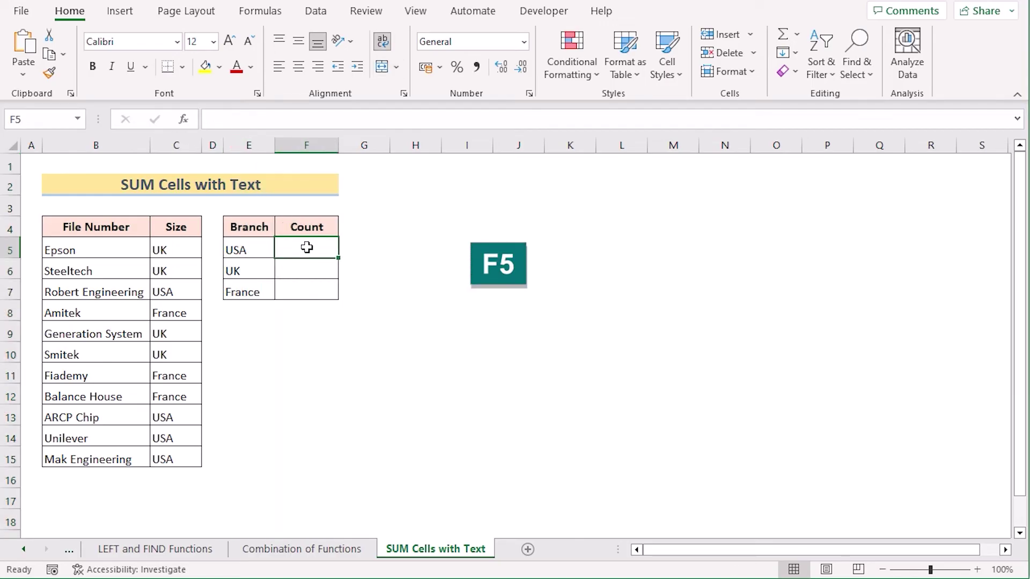
Enter =COUNTIF($C$5:$C$15,E5) in F5 and fill to F7, giving counts 4, 4 and 3.
double_click(307, 250)
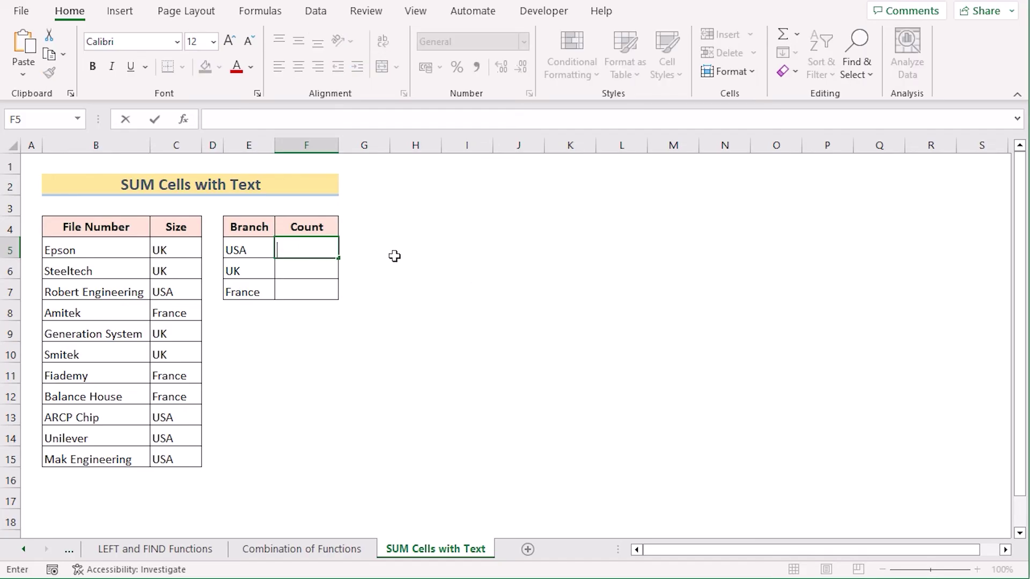
type("=COUNTIF($C$5:$C$15,E5)")
key("Return")
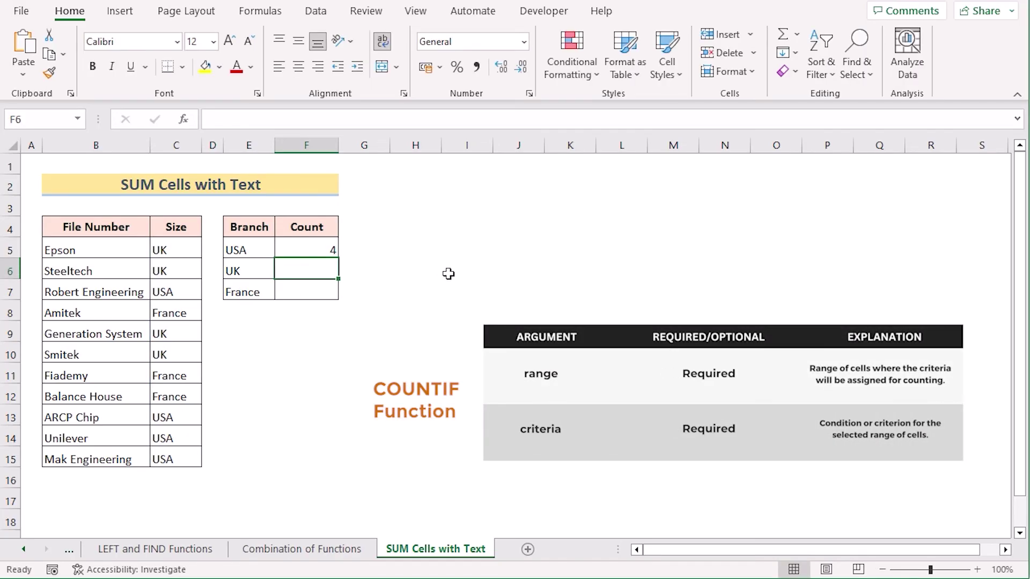
left_click(326, 242)
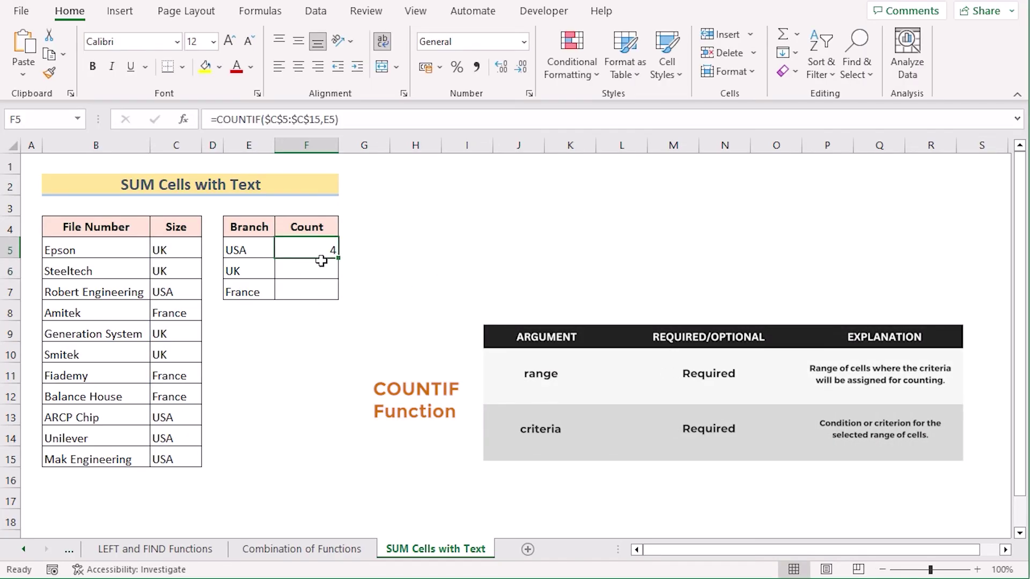
left_click_drag(339, 259, 338, 296)
left_click(322, 250)
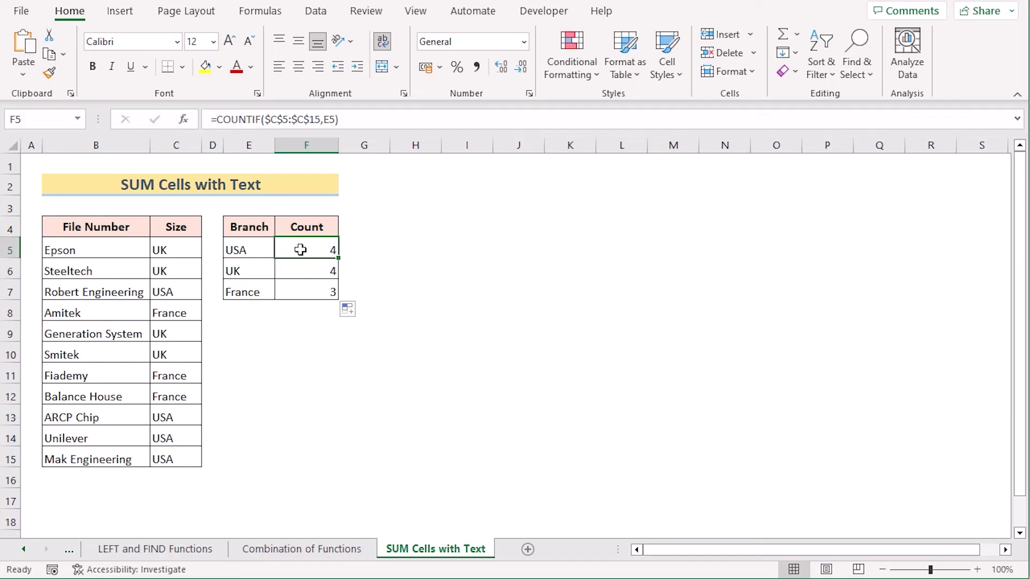
key("F5")
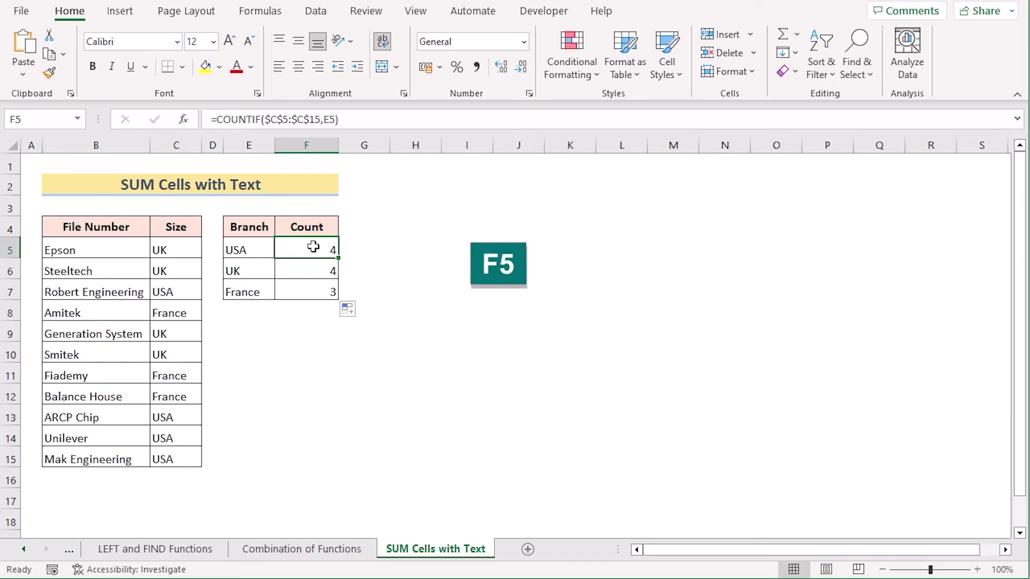
left_click(276, 16)
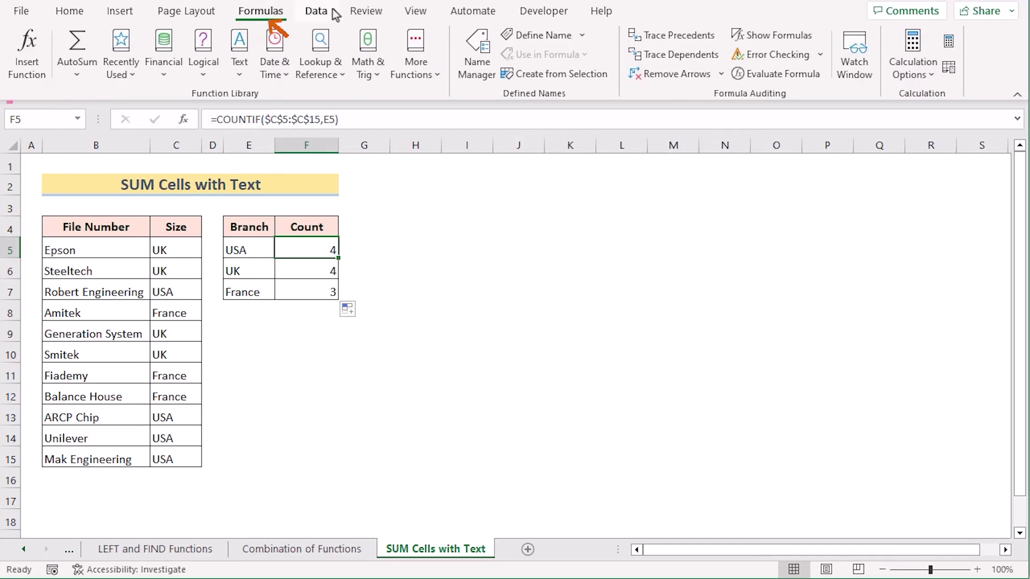
left_click(809, 84)
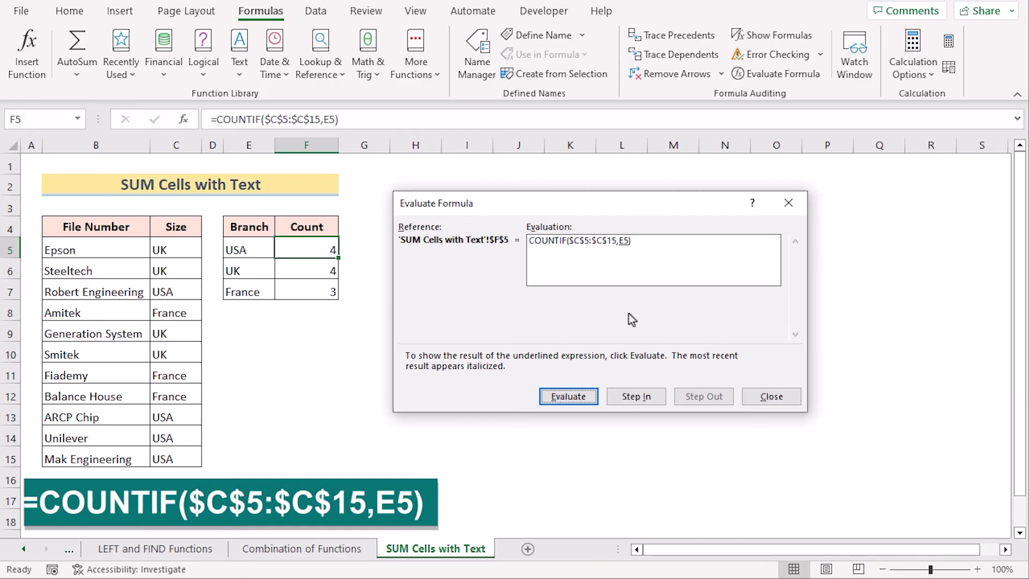
left_click(590, 400)
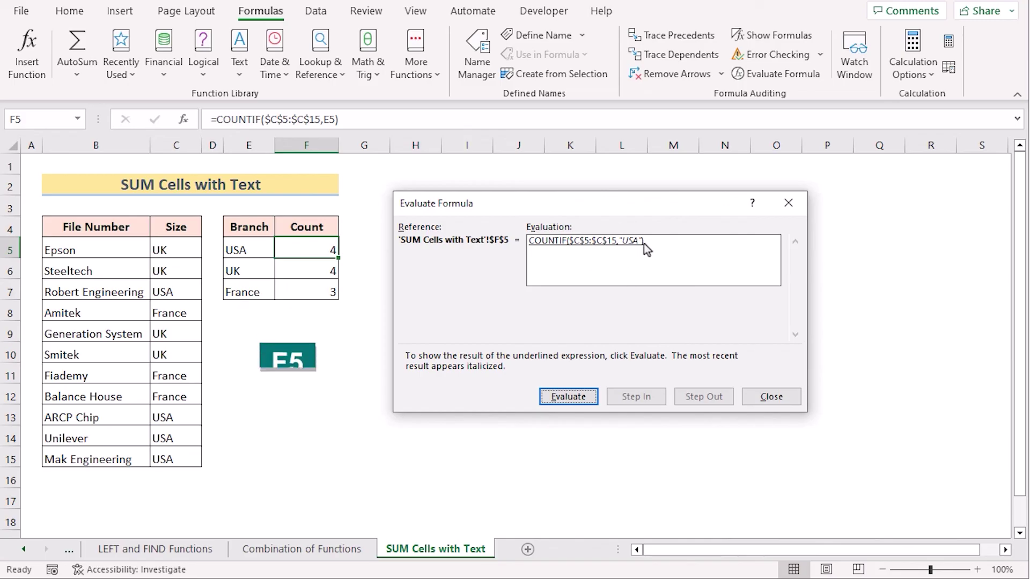
left_click(591, 397)
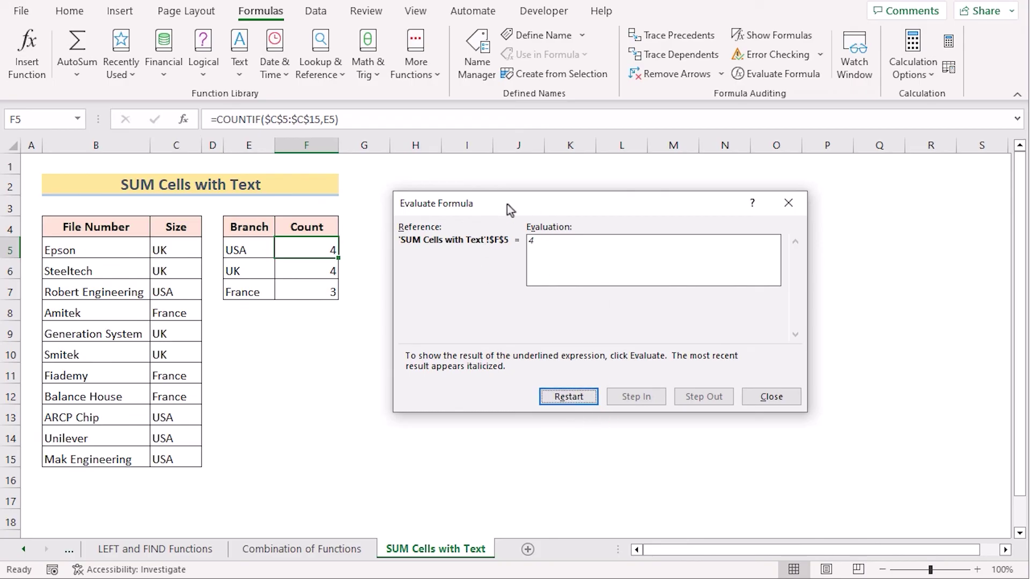
key("Escape")
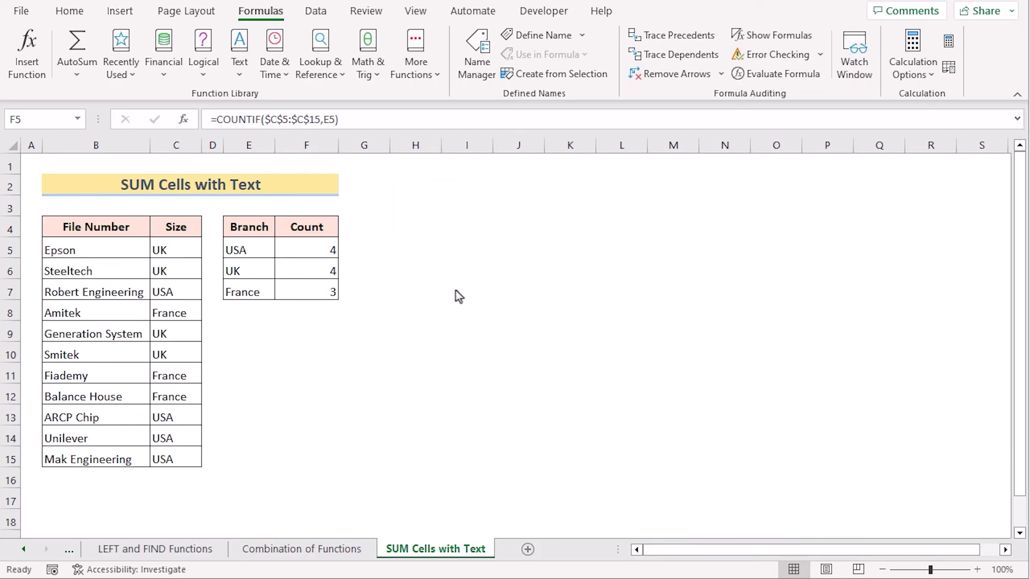